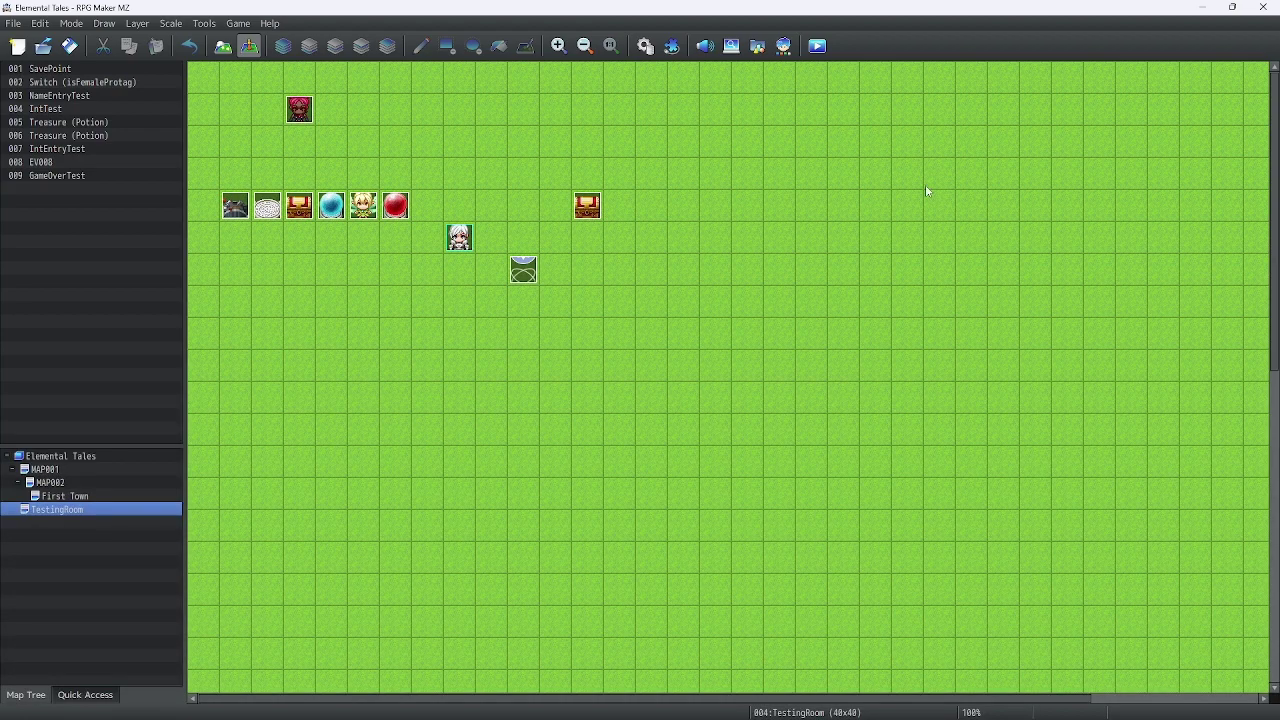
Open the CGMZ_GameInfo plugin's settings from the Plugin Manager and follow its web link.
click(671, 46)
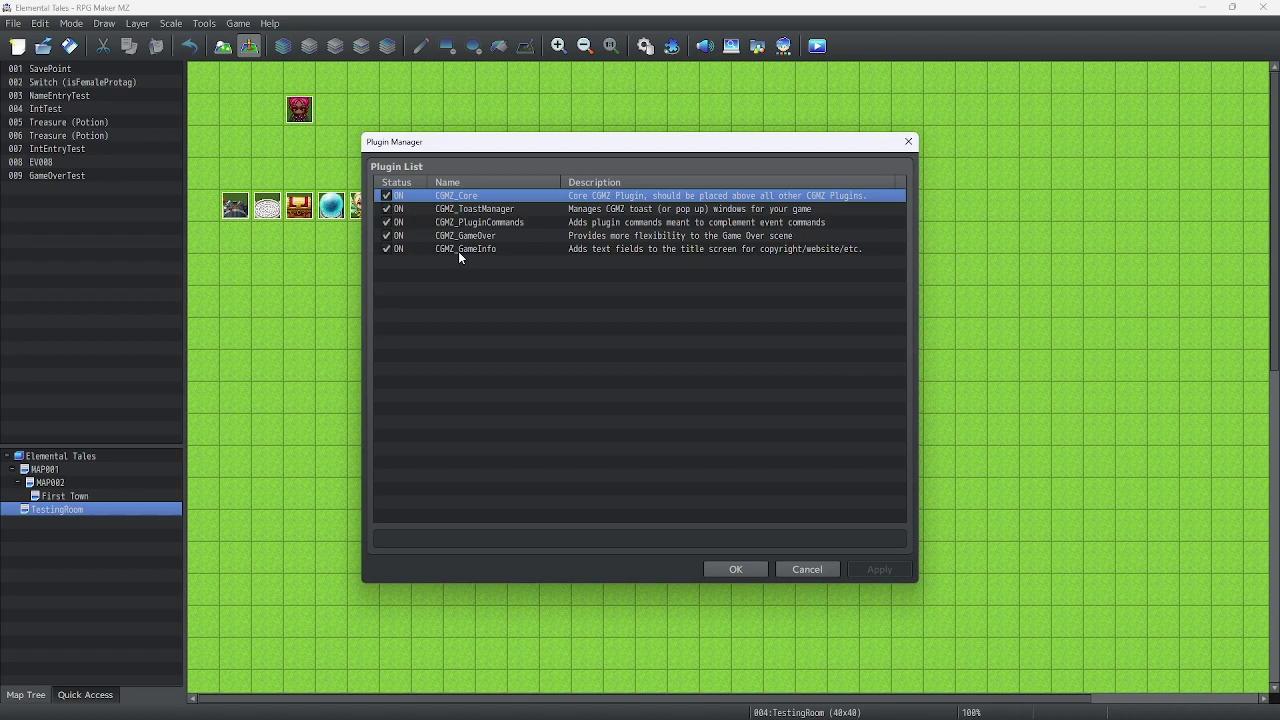
click(457, 261)
click(469, 250)
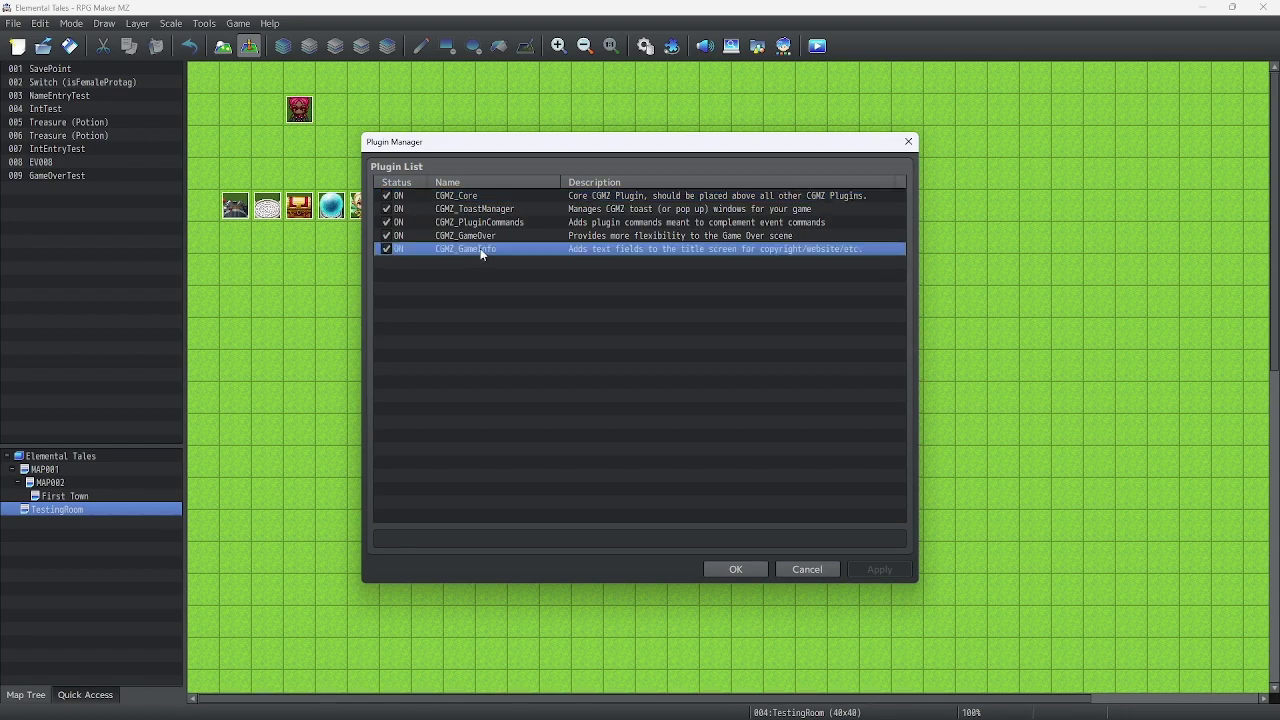
double_click(481, 252)
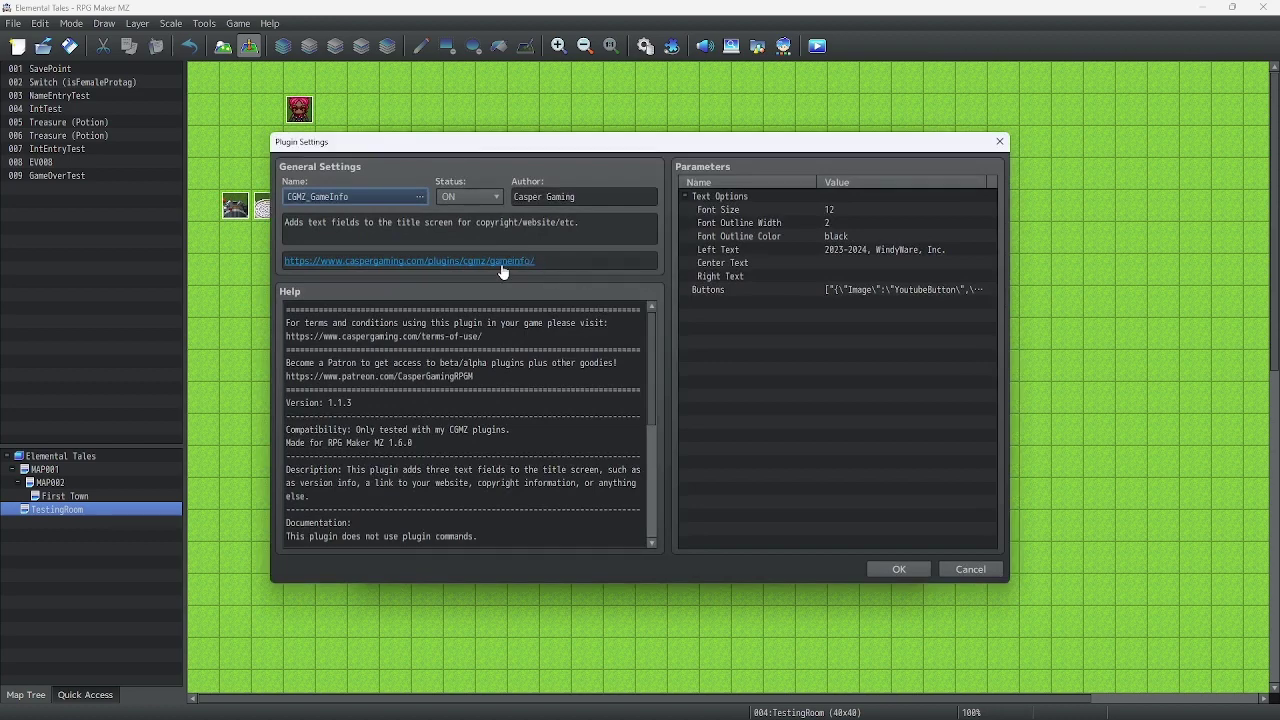
click(453, 264)
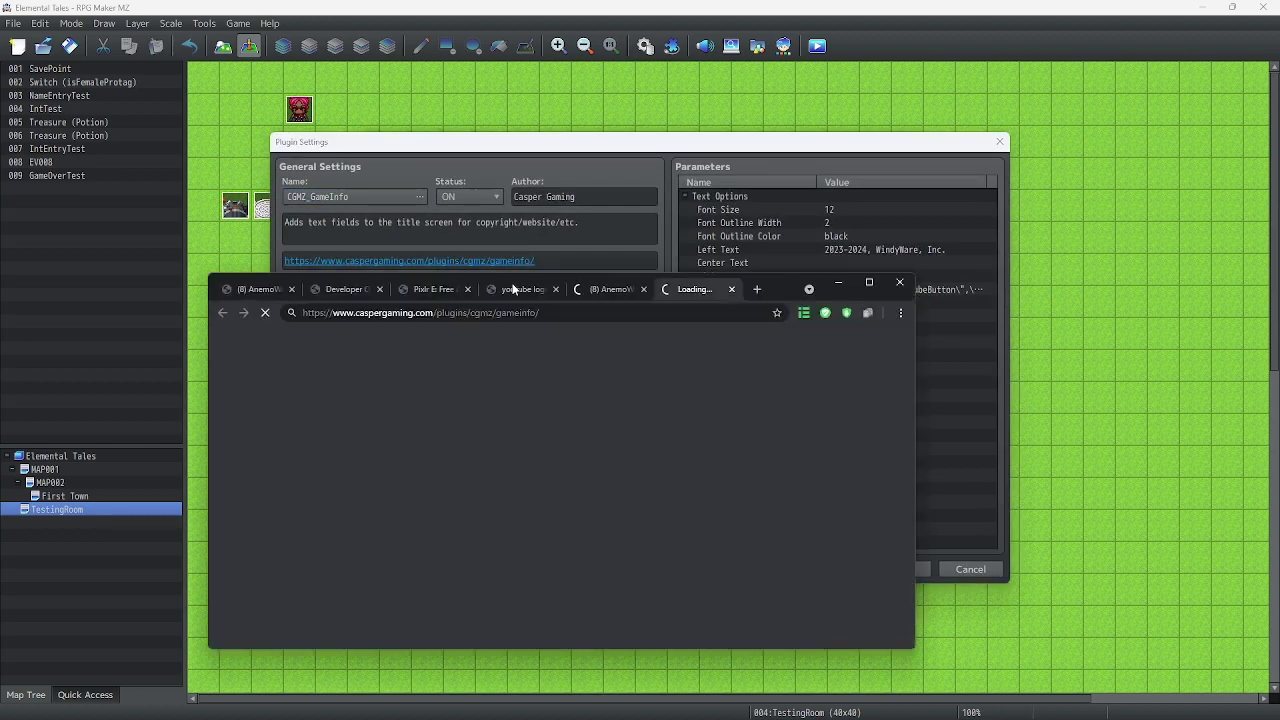
Close the extra browser tabs, glance at the YouTube tab, and switch to CGMZ Game Info.
click(294, 288)
click(294, 288)
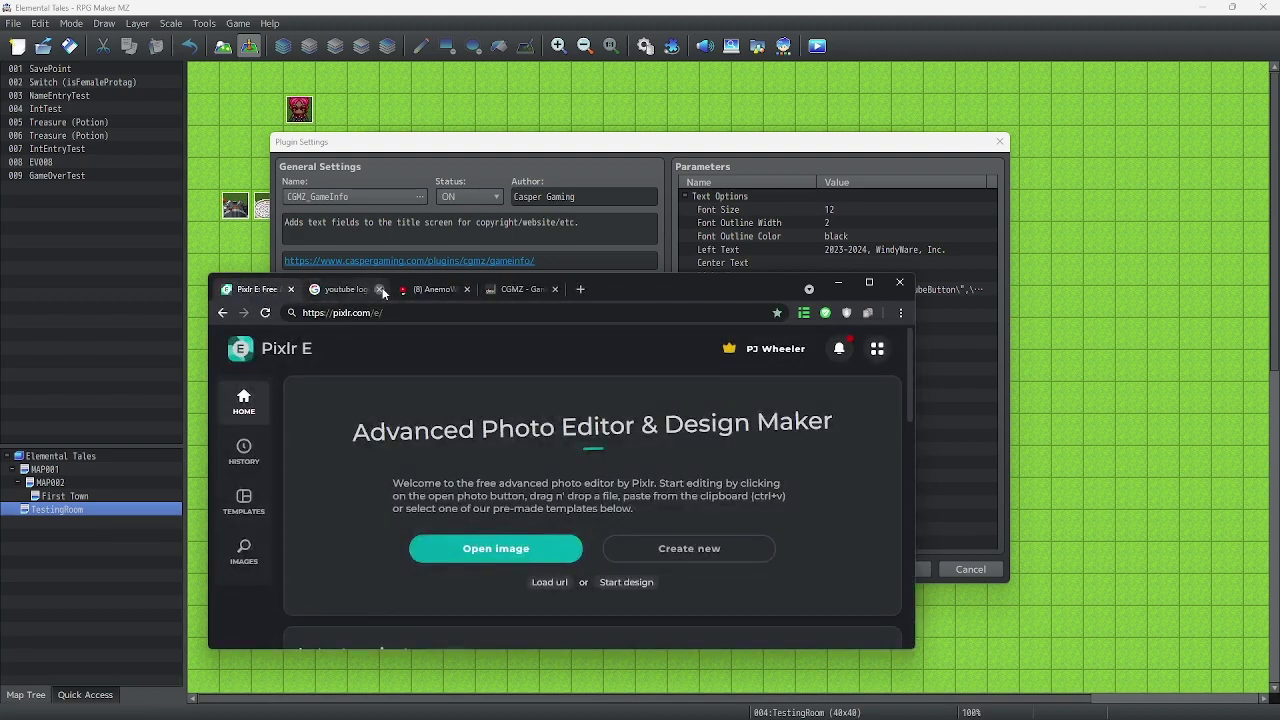
click(360, 290)
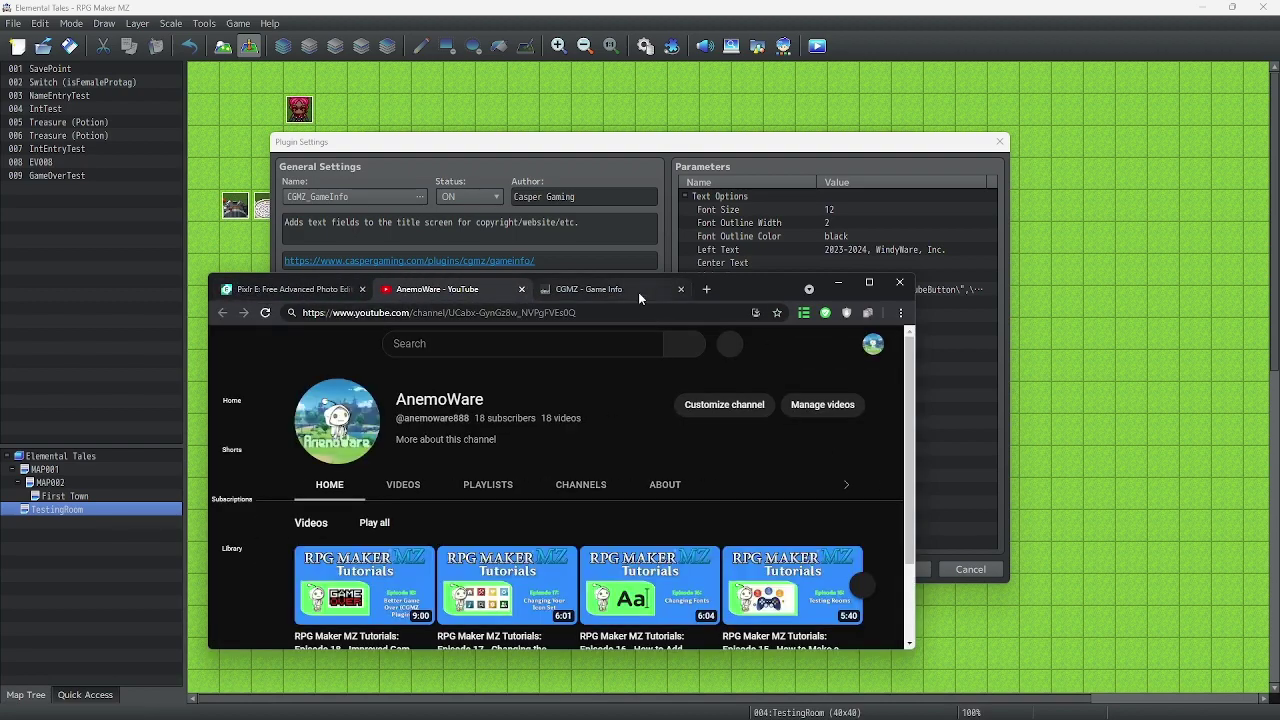
click(639, 290)
Maximize the browser and scroll through the CGMZ Game Info page's screenshots.
drag(763, 282, 772, 7)
scroll(743, 249, down, 15)
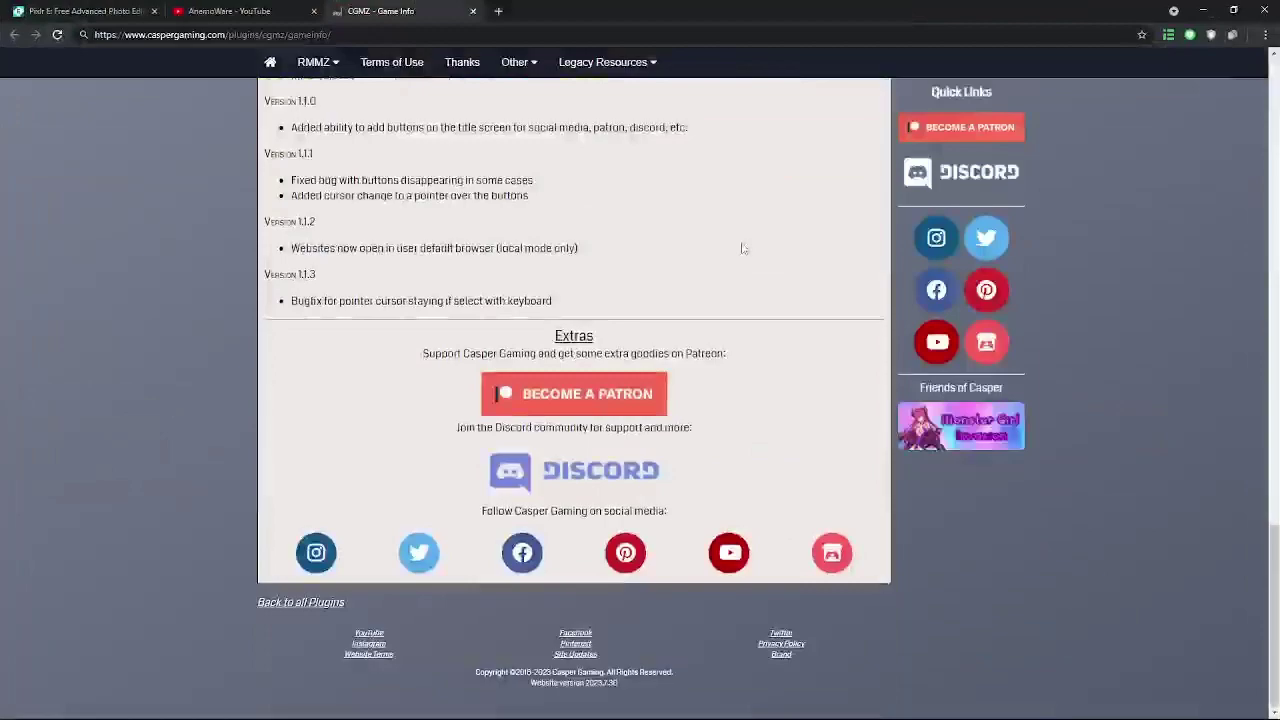
scroll(743, 249, up, 5)
scroll(700, 265, up, 6)
scroll(756, 286, up, 1)
scroll(755, 288, down, 1)
scroll(755, 289, up, 4)
scroll(755, 300, down, 4)
scroll(756, 312, up, 1)
scroll(754, 340, down, 3)
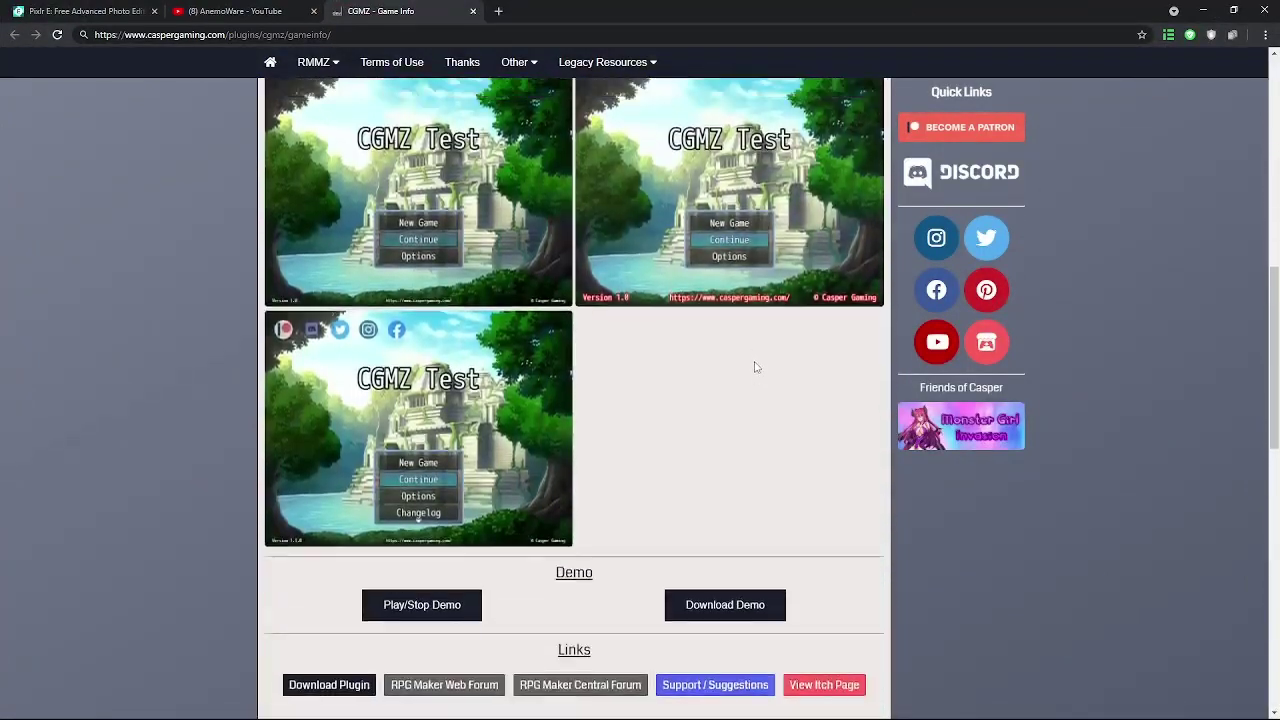
scroll(754, 400, up, 1)
scroll(744, 425, up, 6)
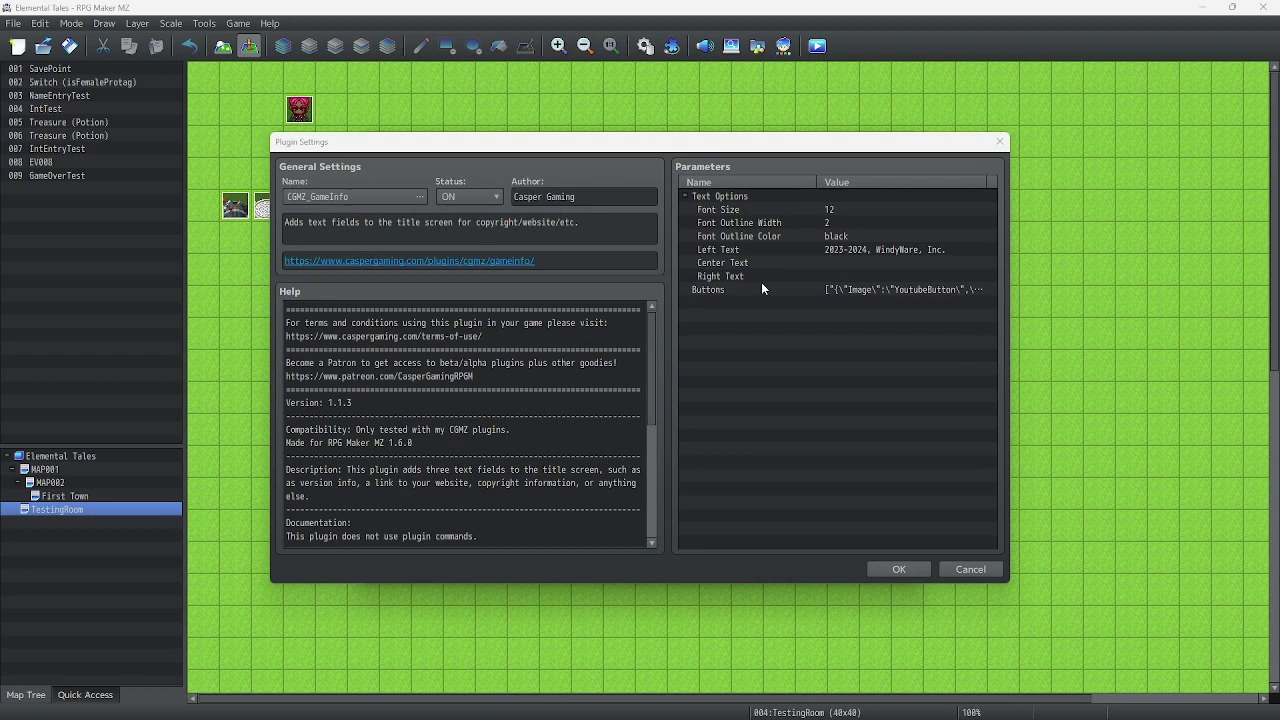
Check the outline colour unchanged, then set Left Text to '2023-2024 WindyWare, Inc.'.
double_click(798, 238)
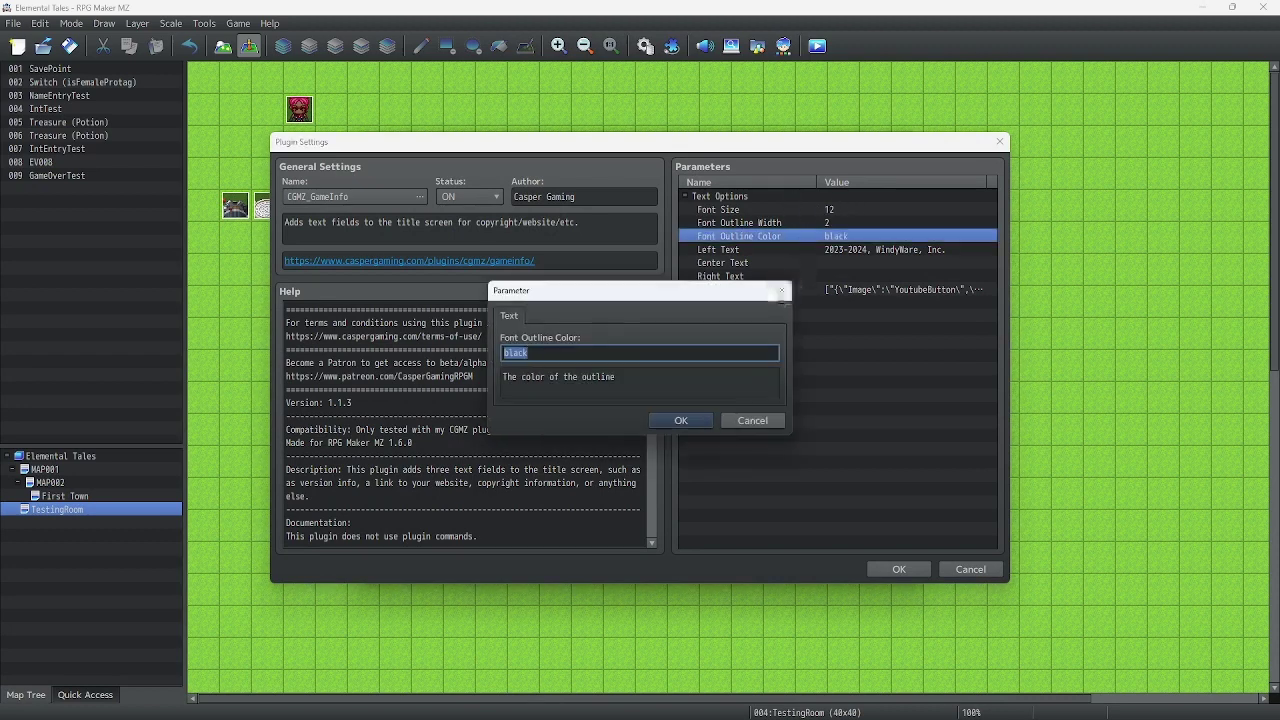
click(781, 290)
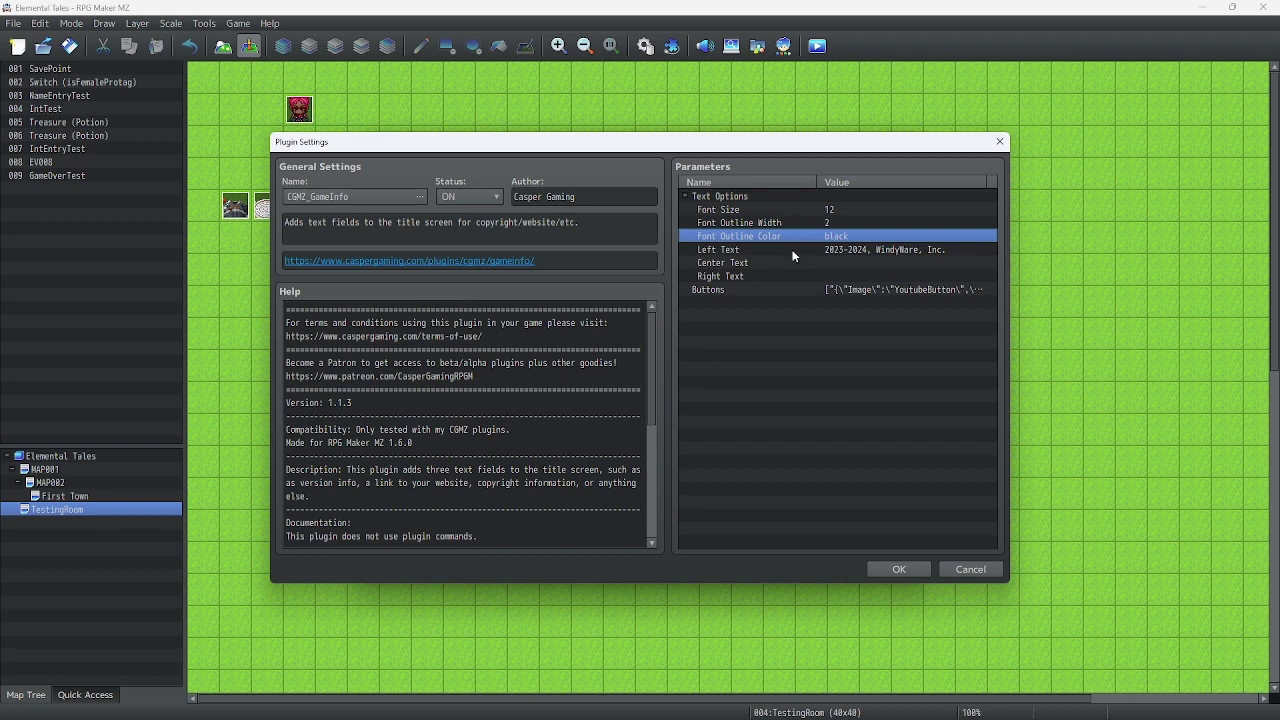
double_click(792, 251)
drag(648, 350, 258, 352)
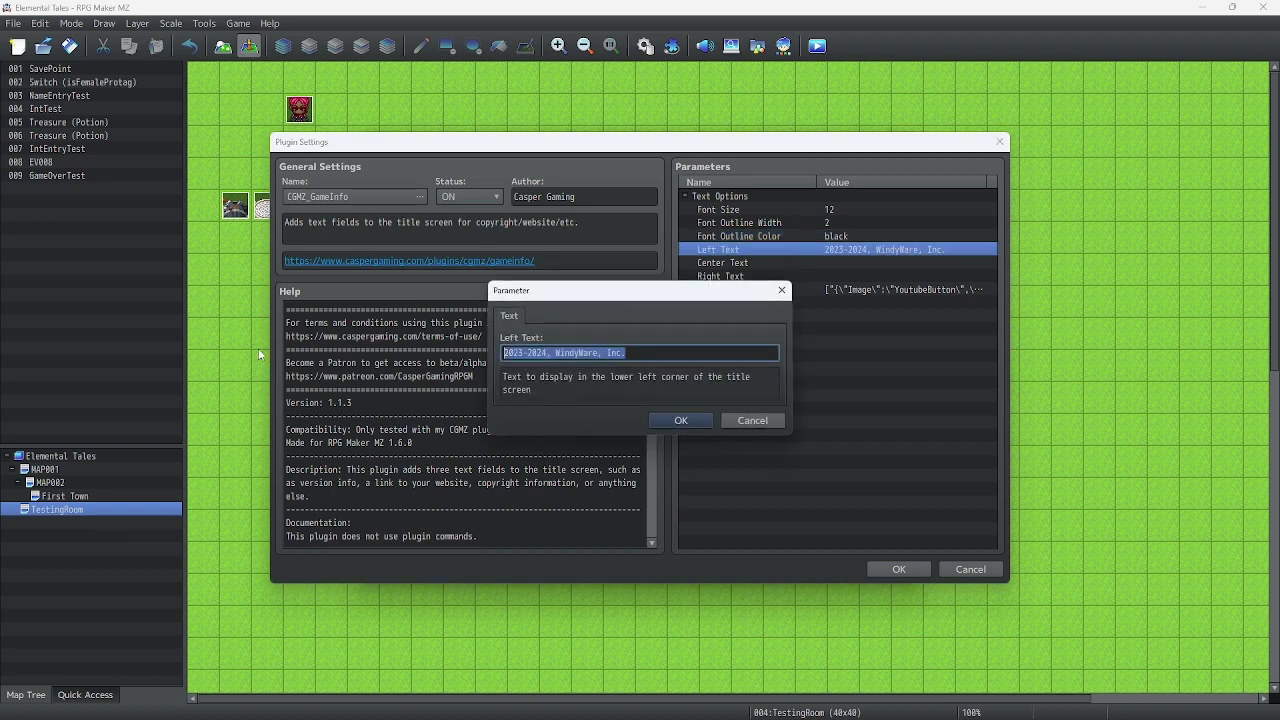
key(BackSpace)
text(2023-)
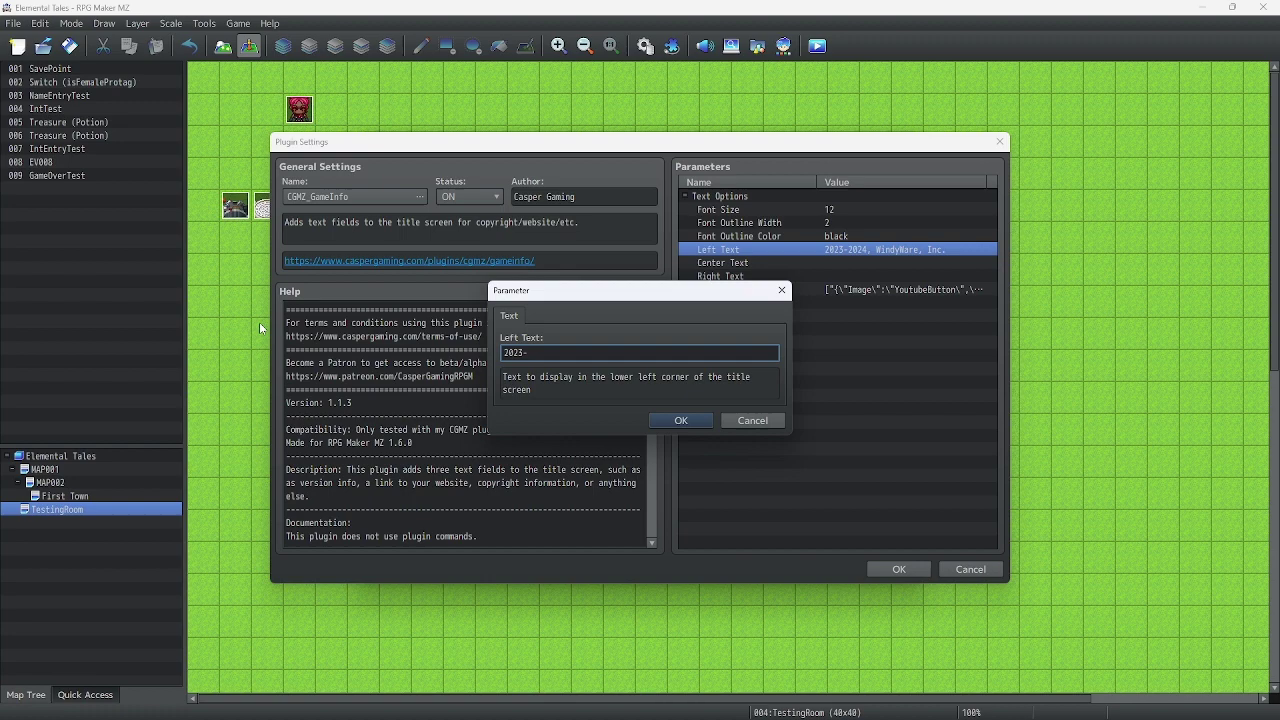
text(2024 WindyWare, Inc.)
click(692, 421)
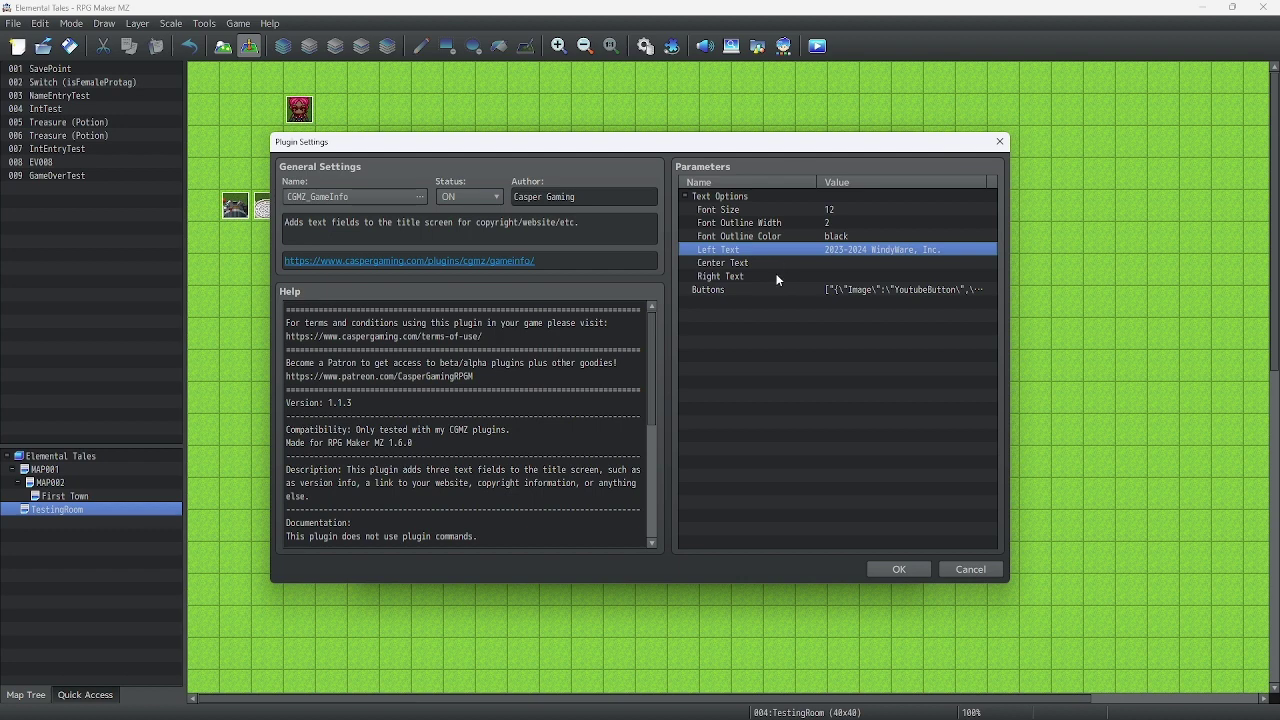
Open the first Buttons entry's Image setting and its picker showing YoutubeButton.
click(796, 291)
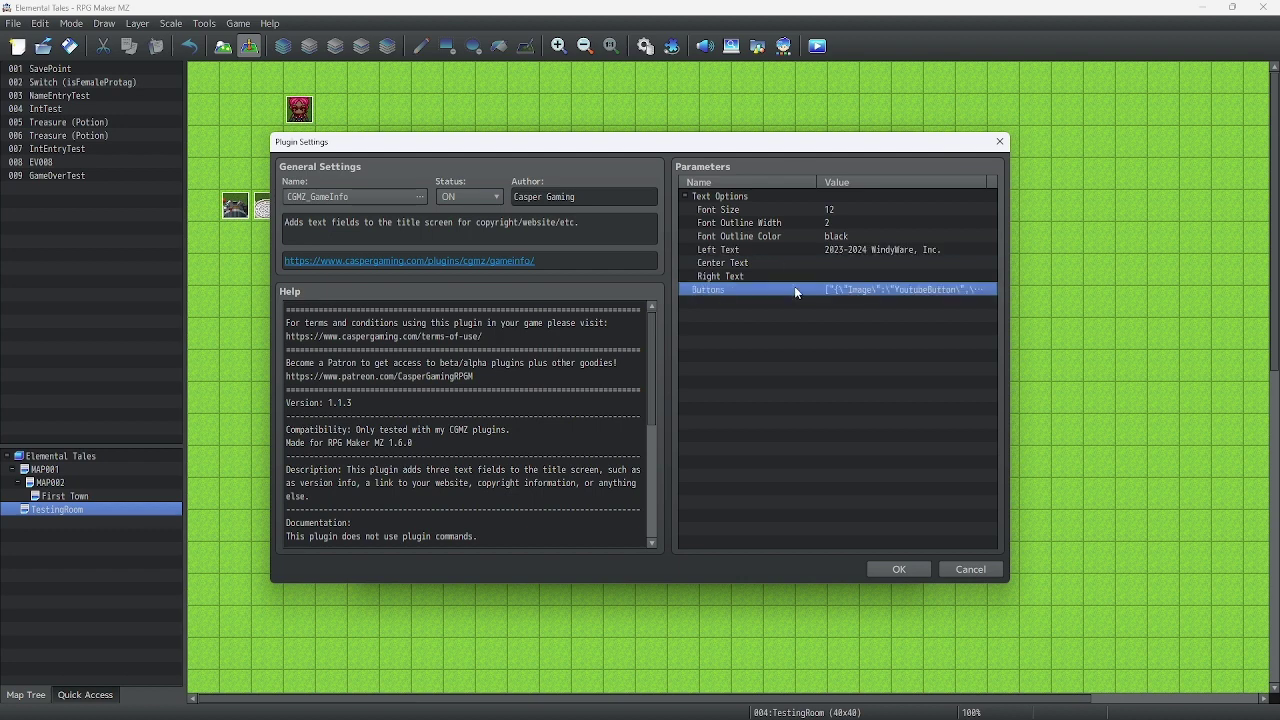
double_click(794, 289)
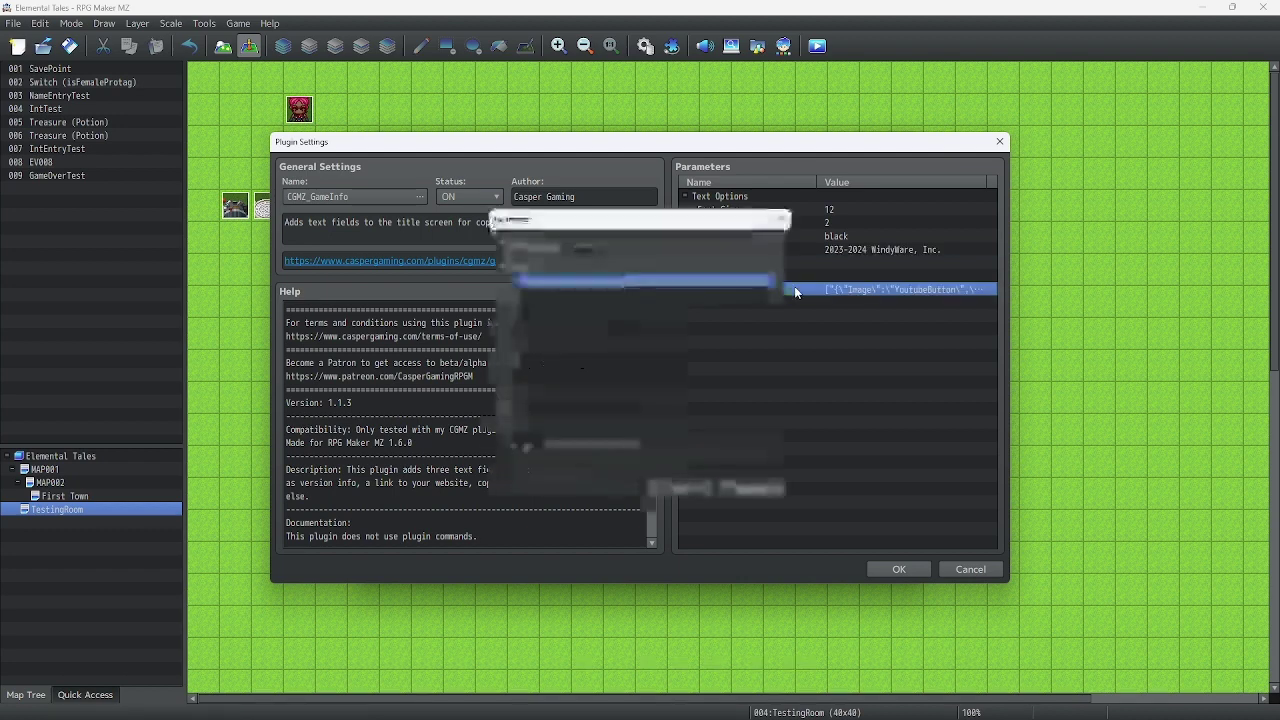
double_click(648, 281)
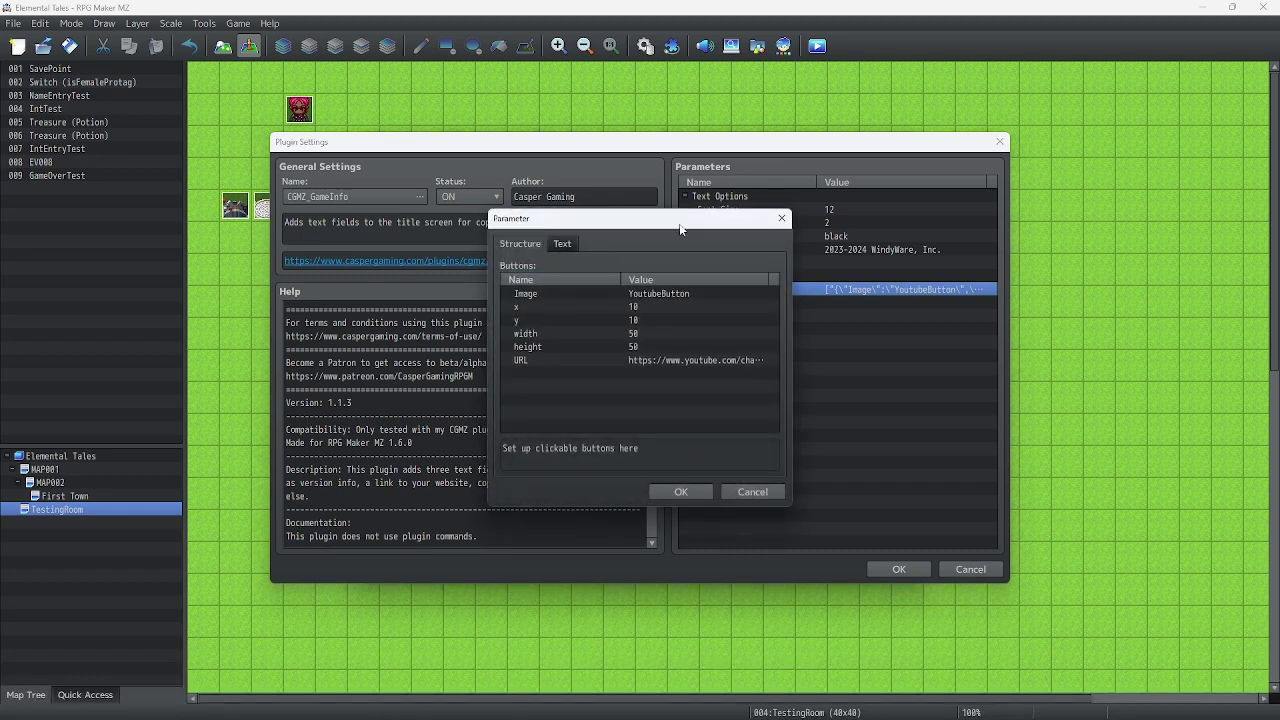
double_click(682, 293)
double_click(621, 350)
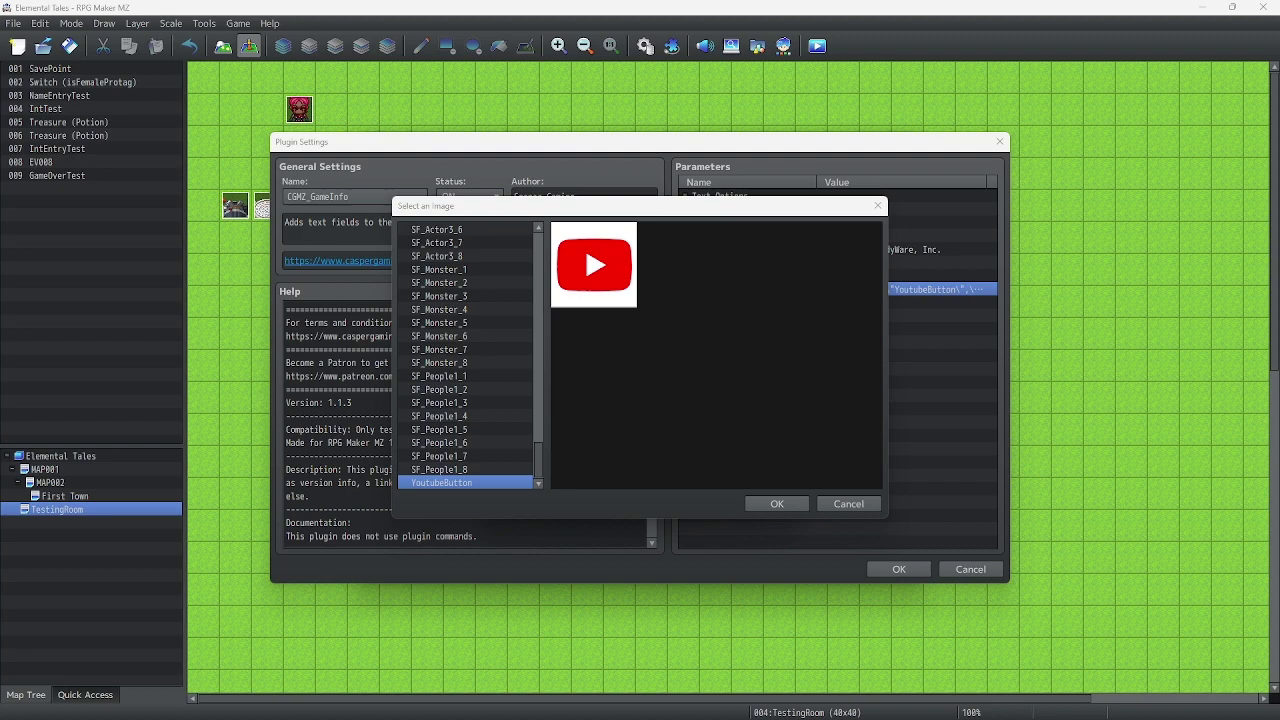
Bring Pixlr E forward, maximize it, and open the YouTube logo project.
key(alt+Tab)
drag(716, 106, 850, 0)
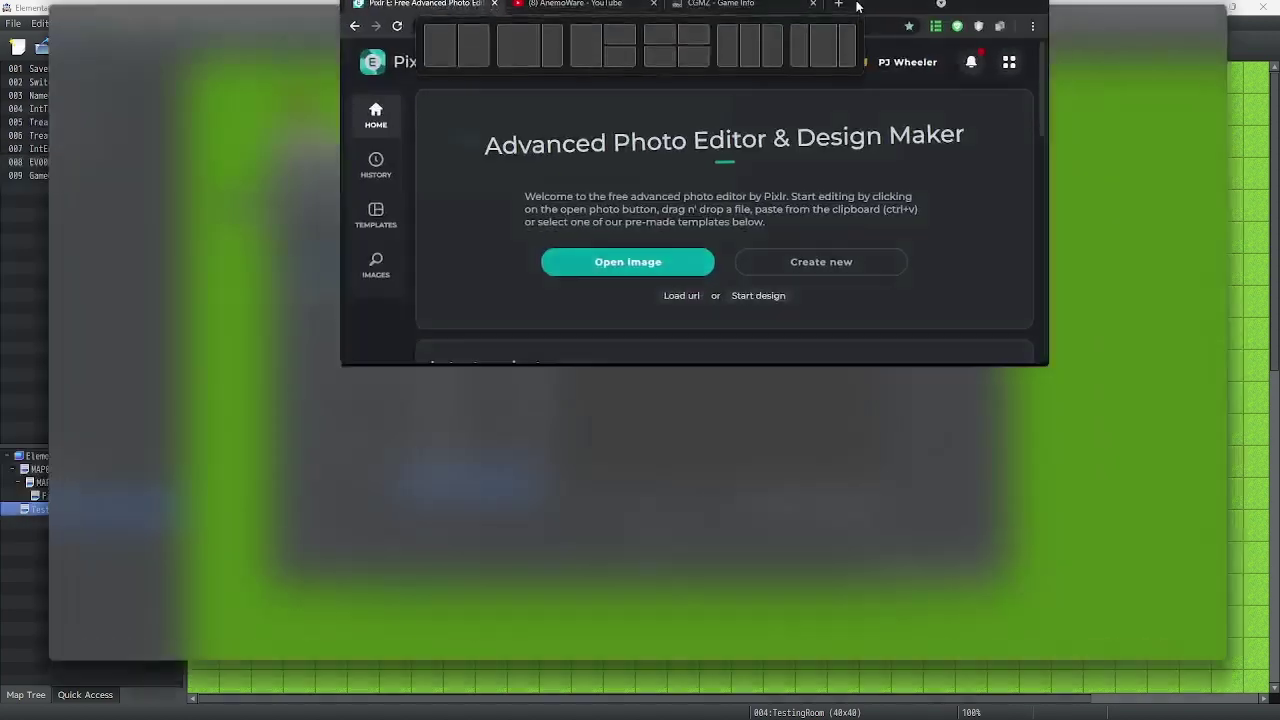
click(100, 530)
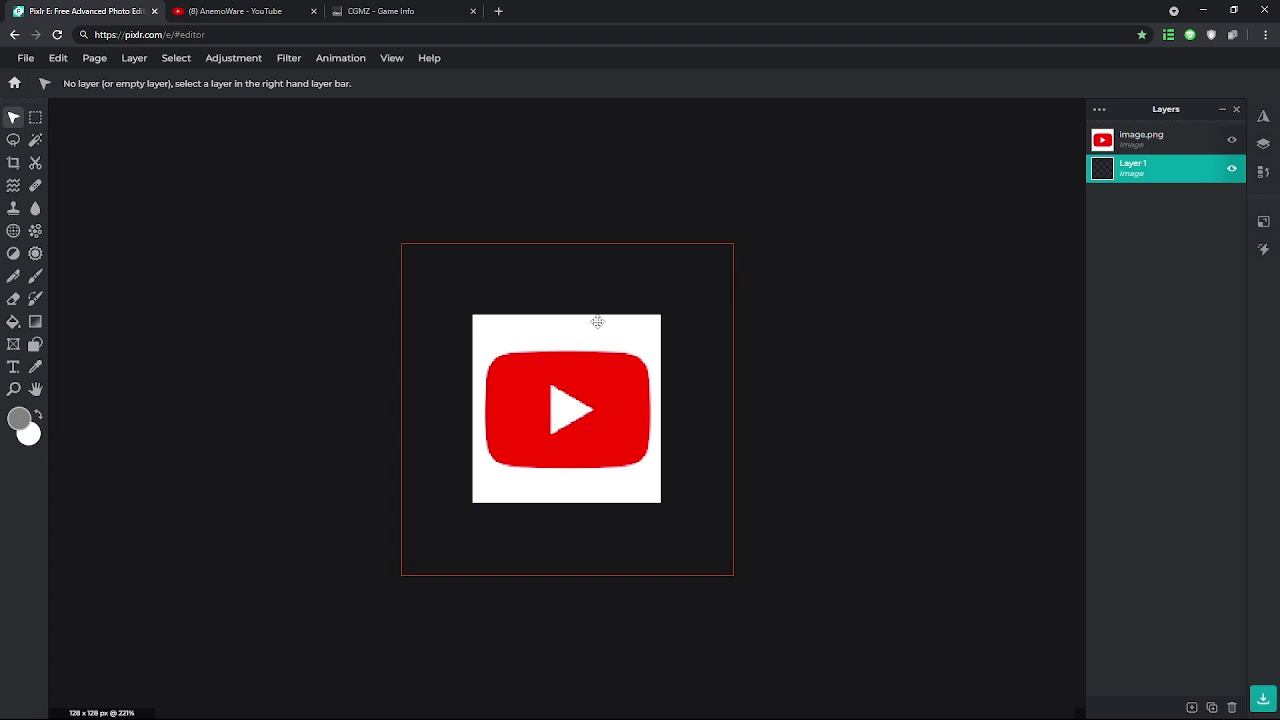
drag(705, 5, 5, 280)
click(67, 276)
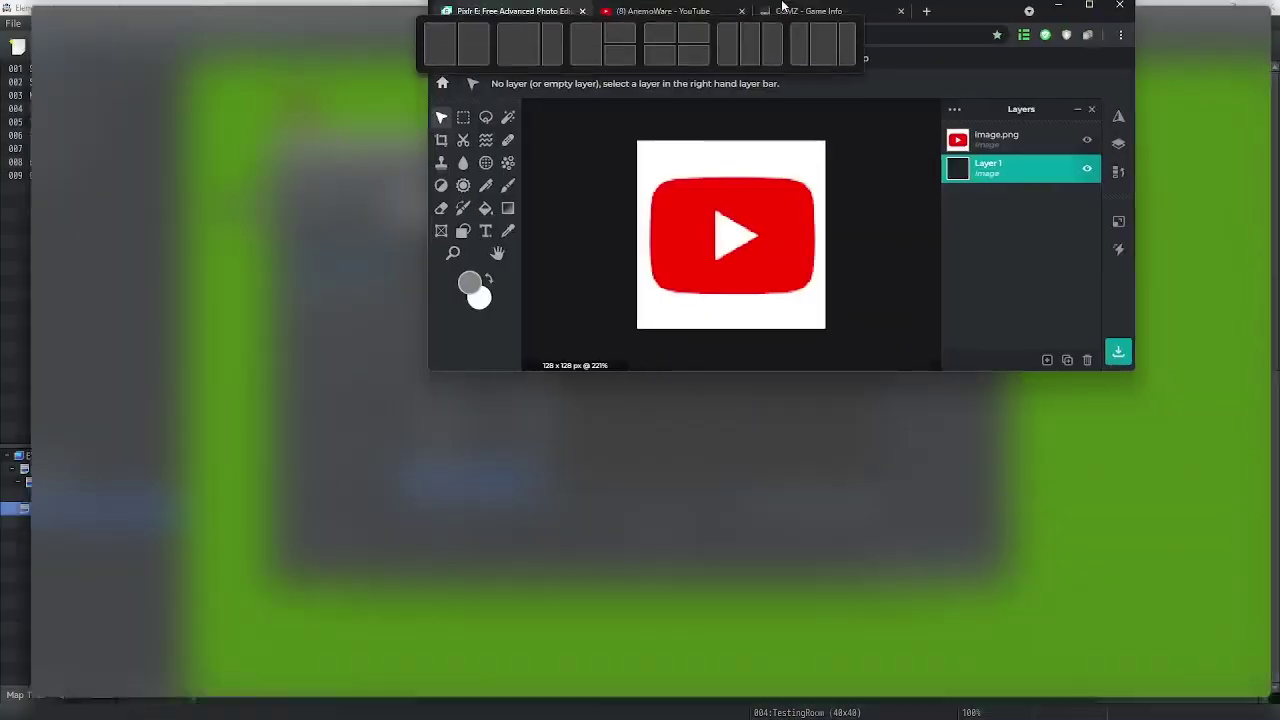
Save the logo as PNG 'YoutubeButton.png' in img/pictures, replacing the existing file.
click(20, 59)
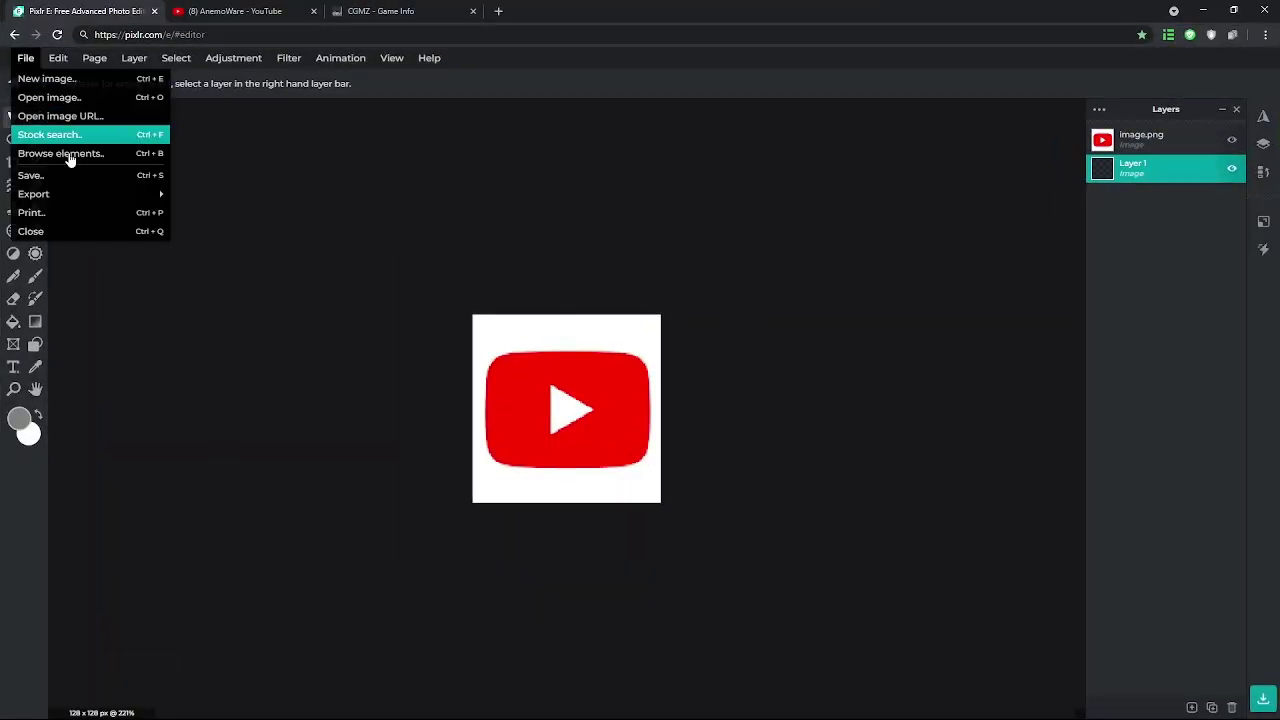
click(35, 172)
click(724, 447)
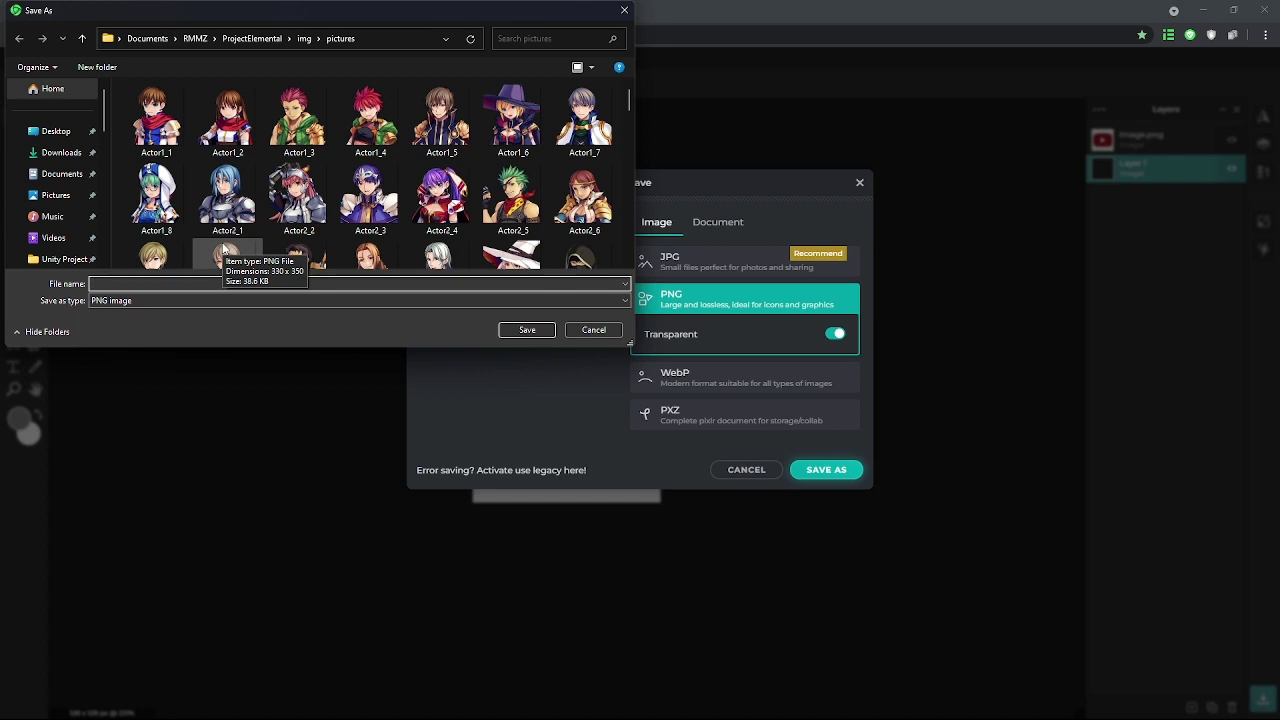
text(You)
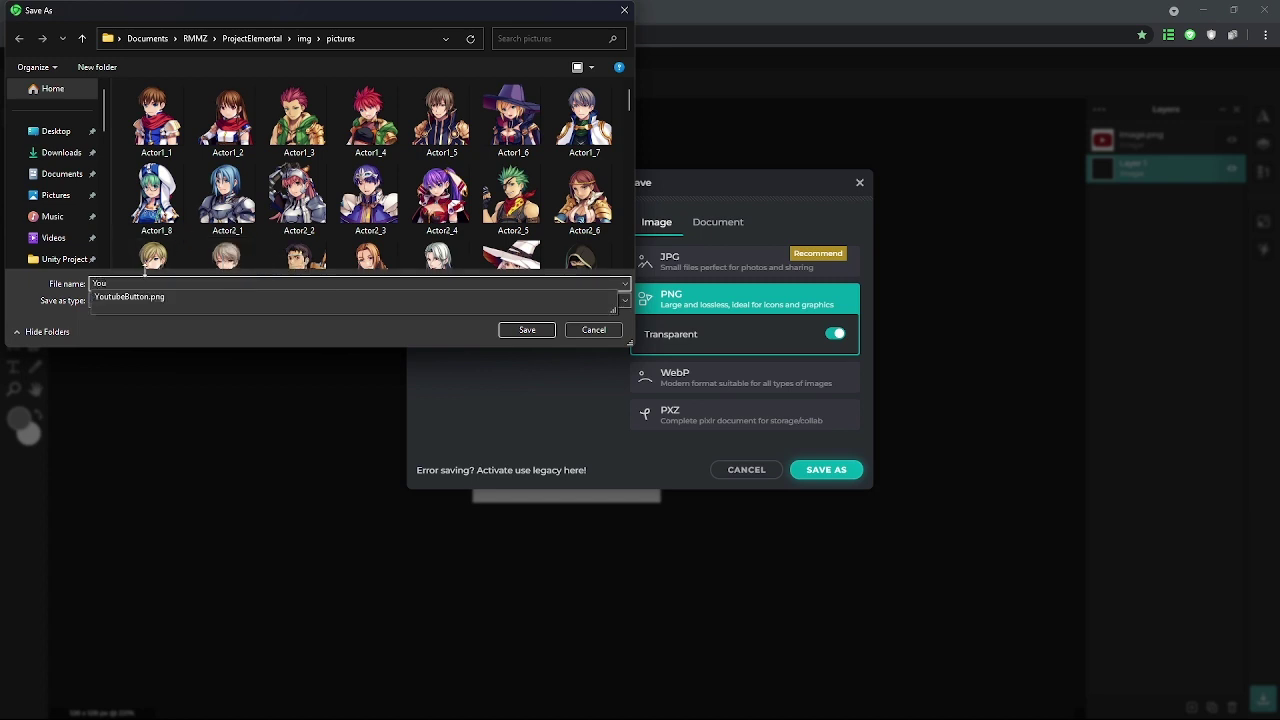
click(150, 298)
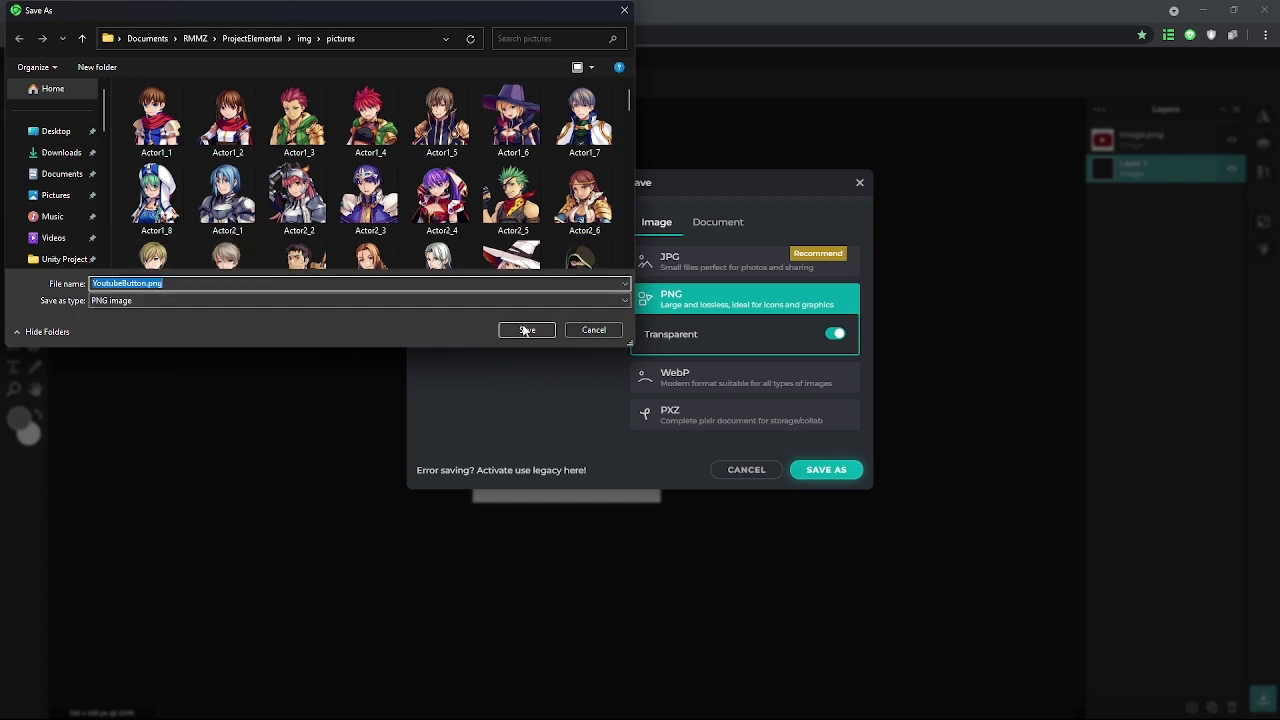
click(524, 331)
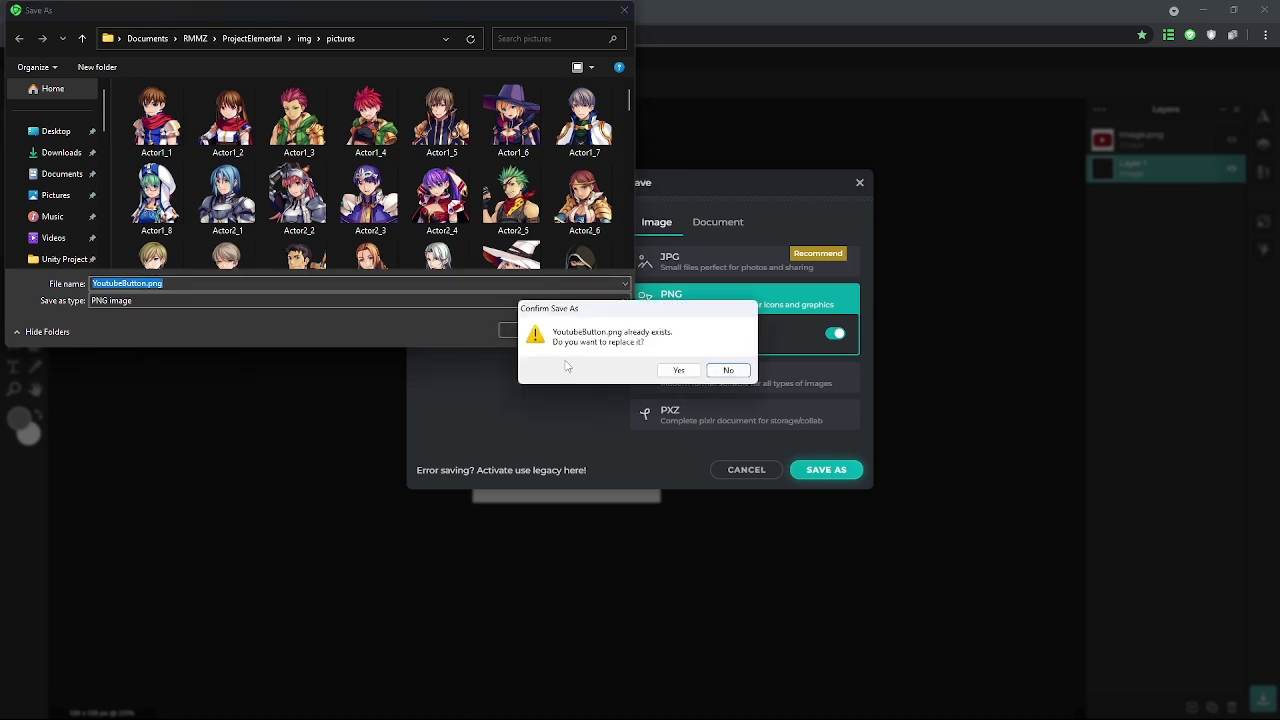
click(680, 370)
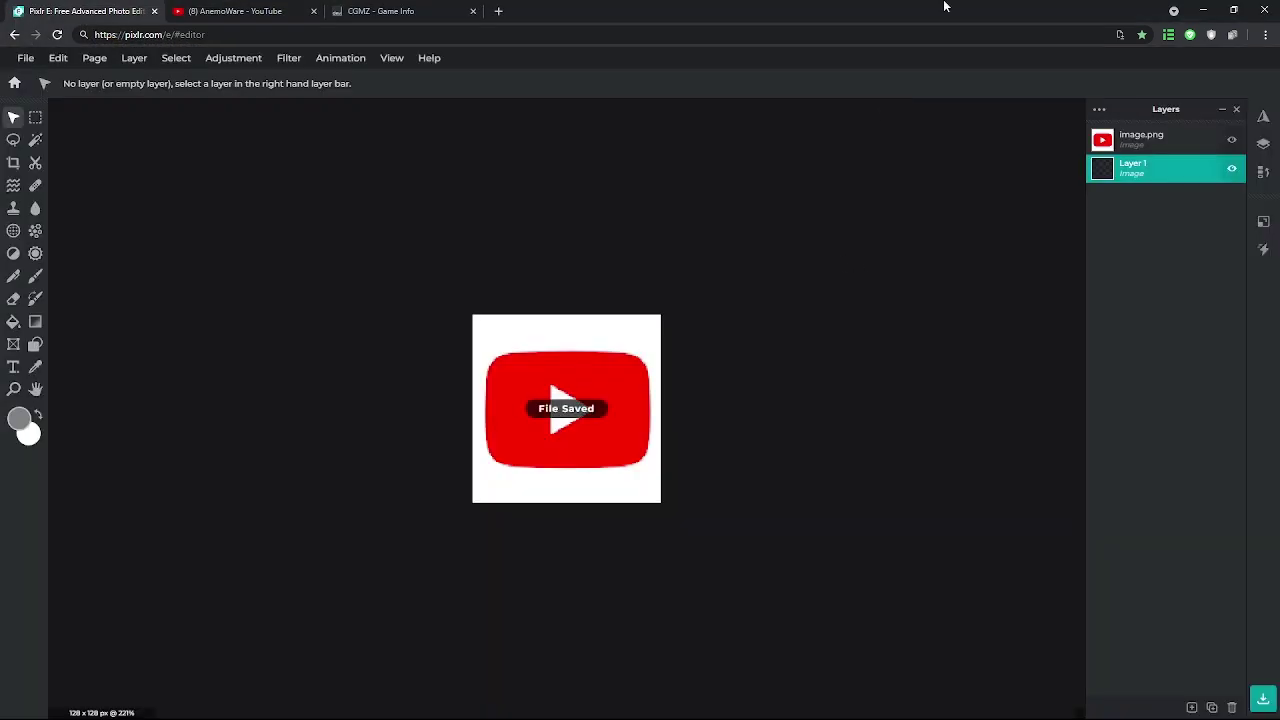
Back in RPG Maker, set the button's Image to YoutubeButton.
double_click(948, 12)
key(alt+Tab)
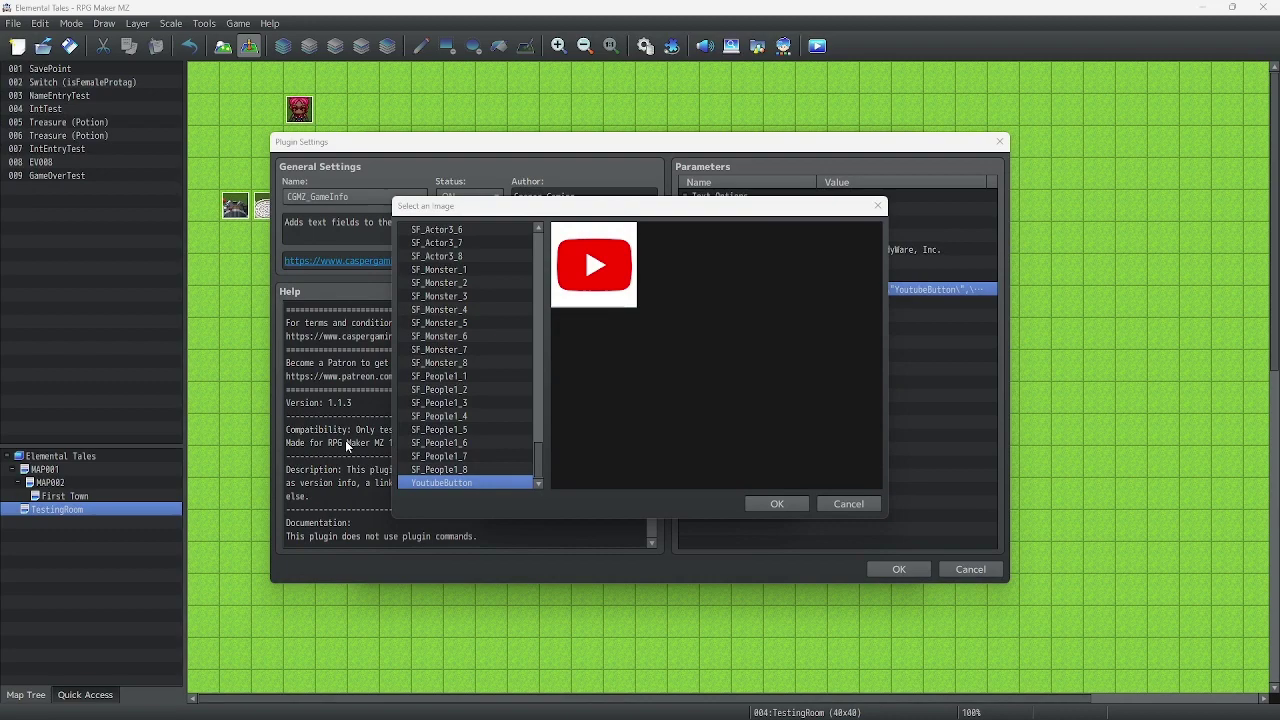
click(465, 485)
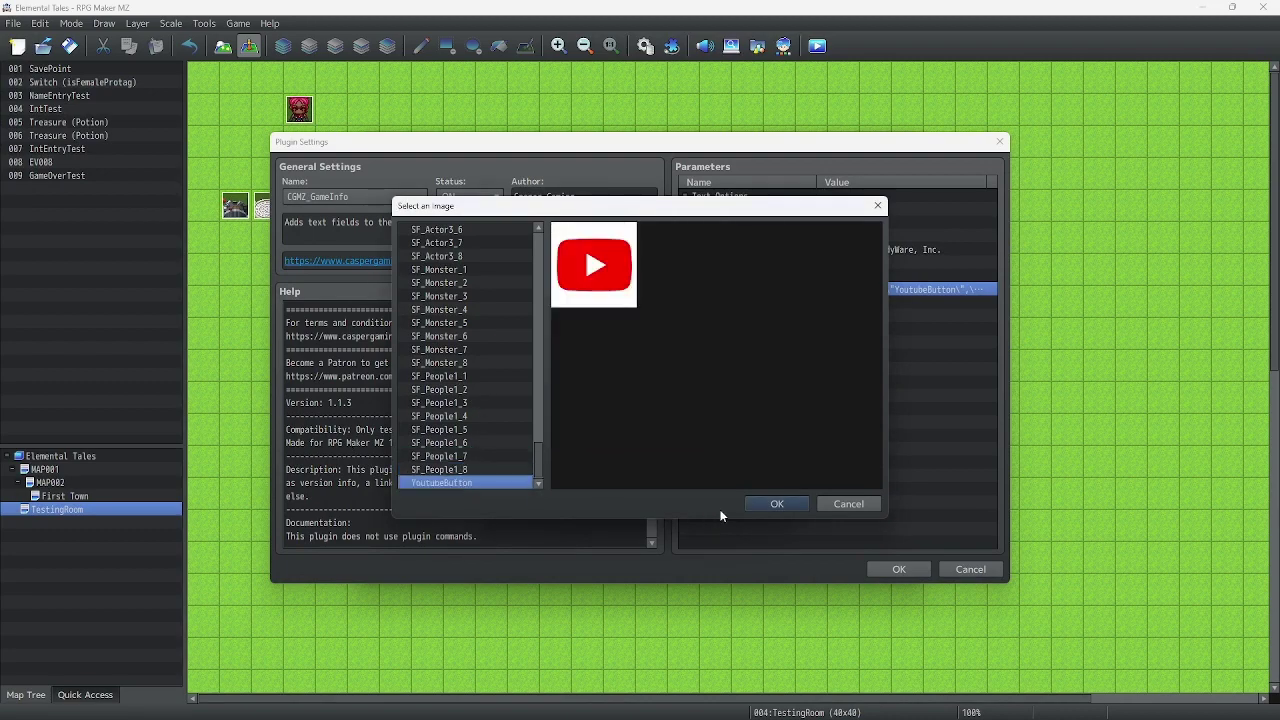
click(770, 505)
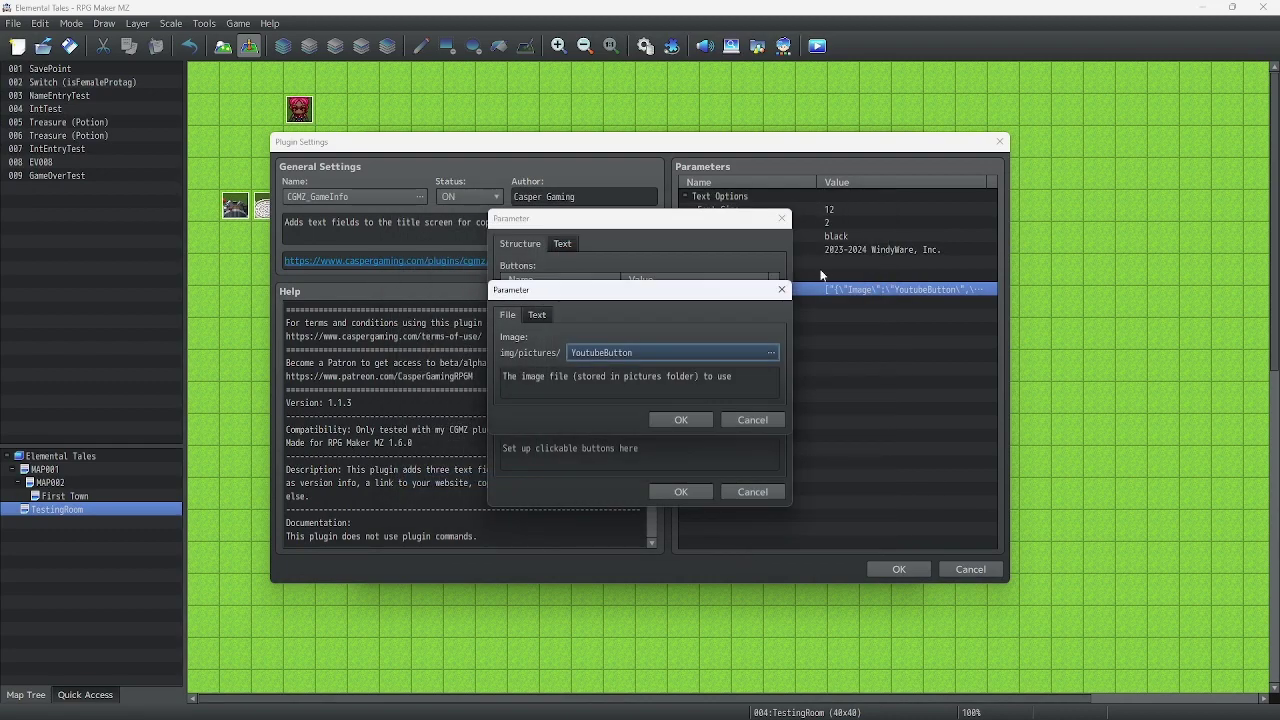
click(707, 420)
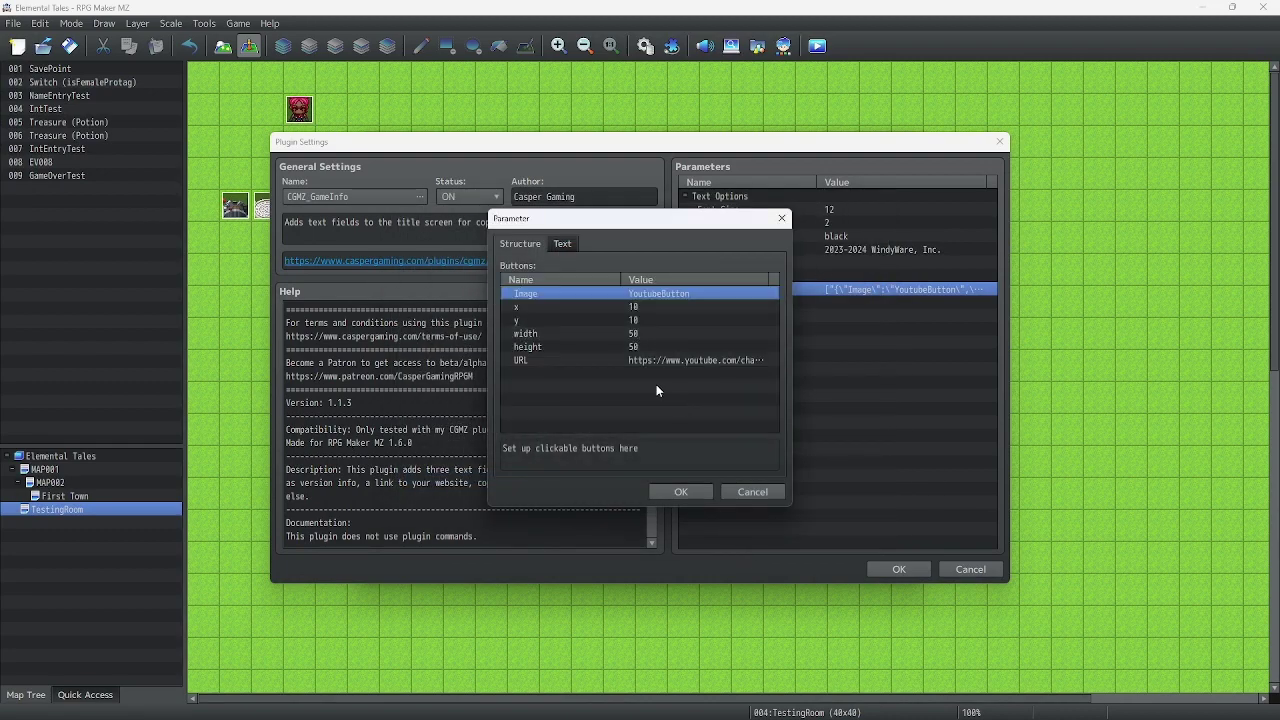
Give the button at 10,10 the YouTube channel URL and confirm all plugin dialogs.
click(642, 308)
click(641, 320)
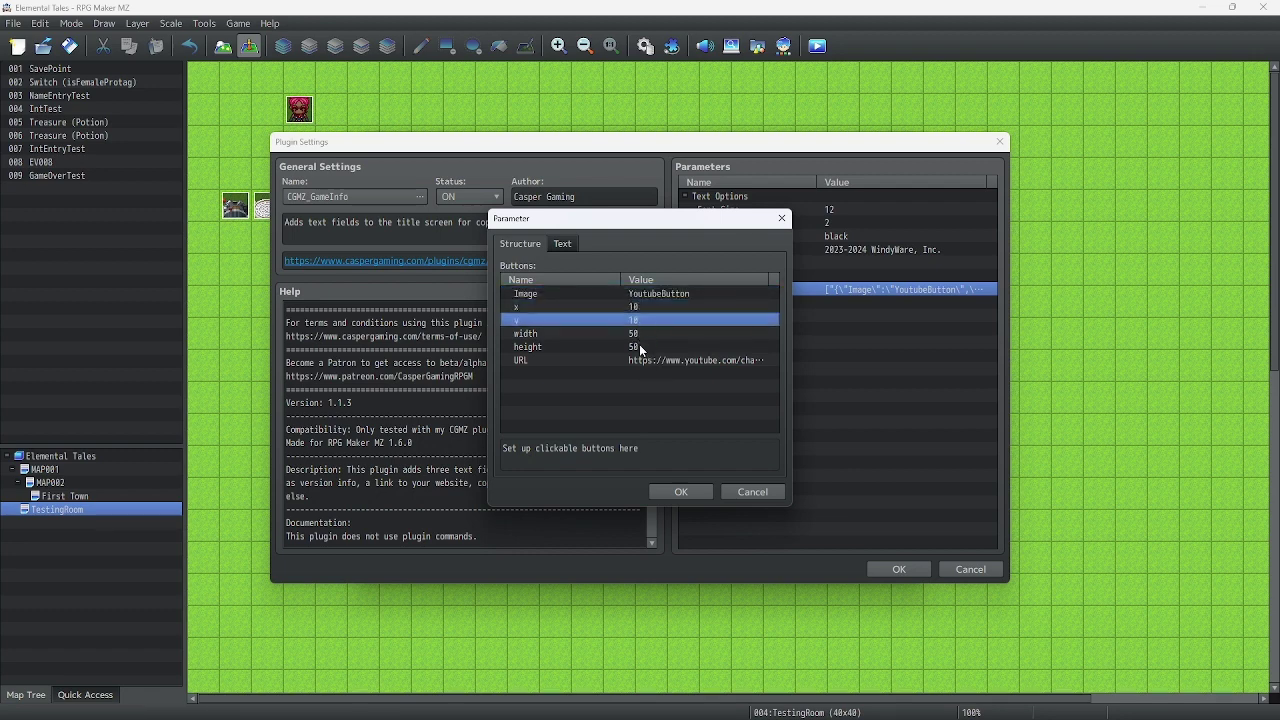
double_click(643, 360)
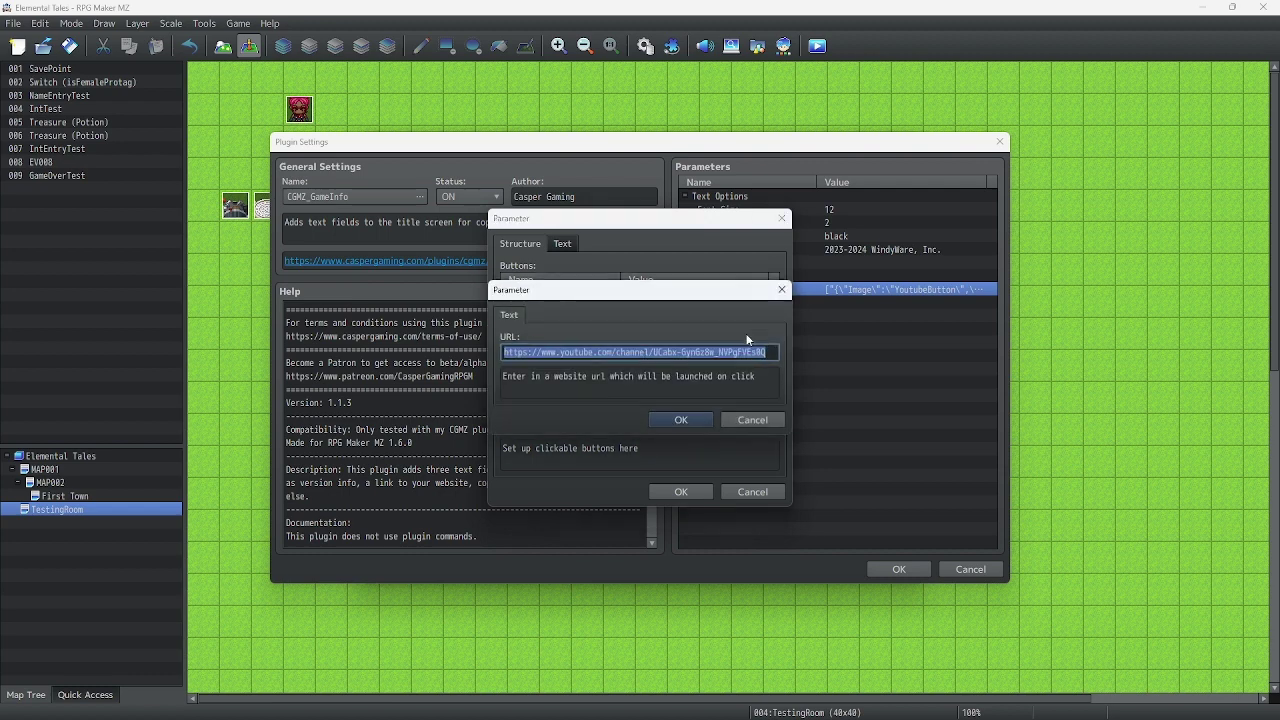
click(680, 421)
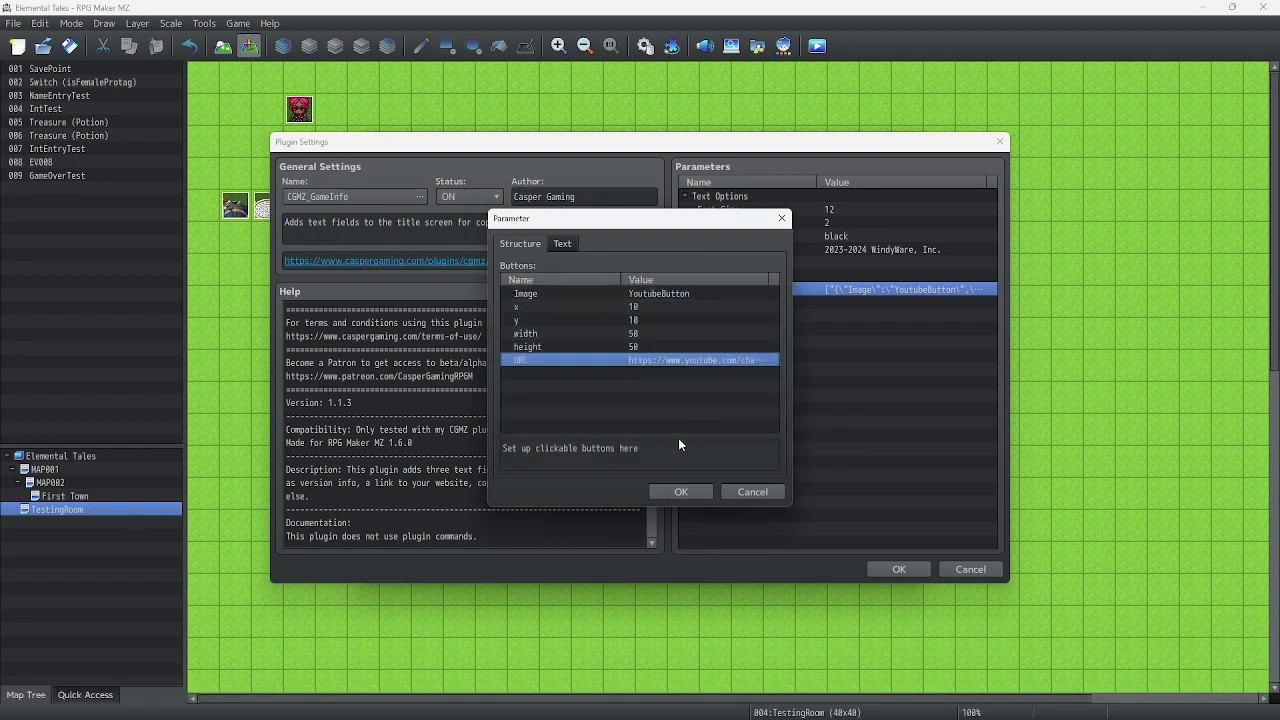
click(680, 491)
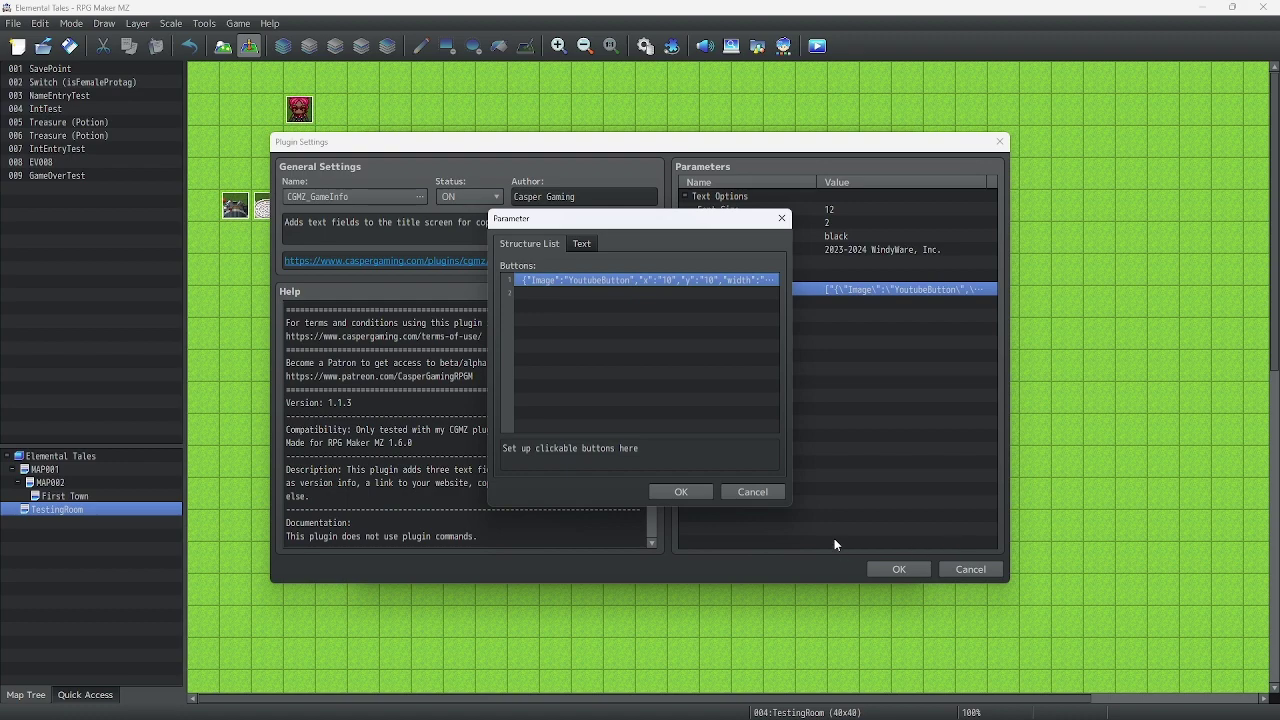
click(699, 493)
click(899, 569)
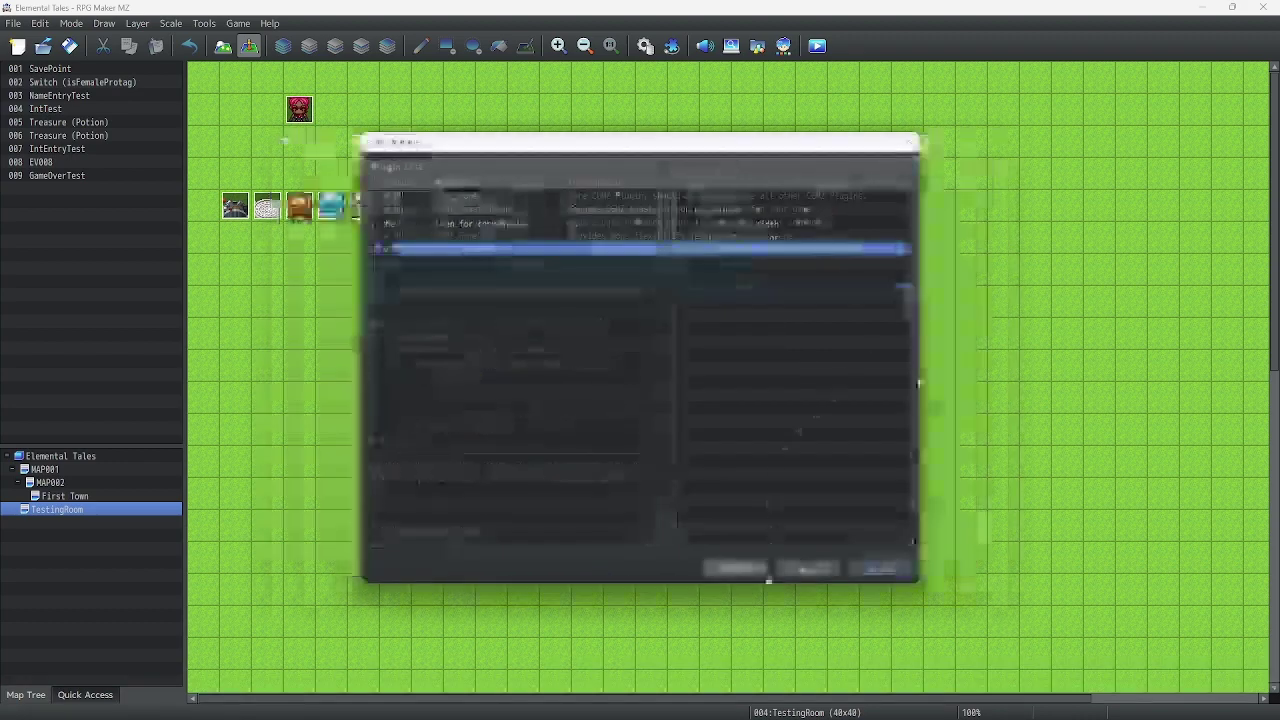
Close the Plugin Manager, save, and run a maximized playtest of Elemental Tales.
click(752, 569)
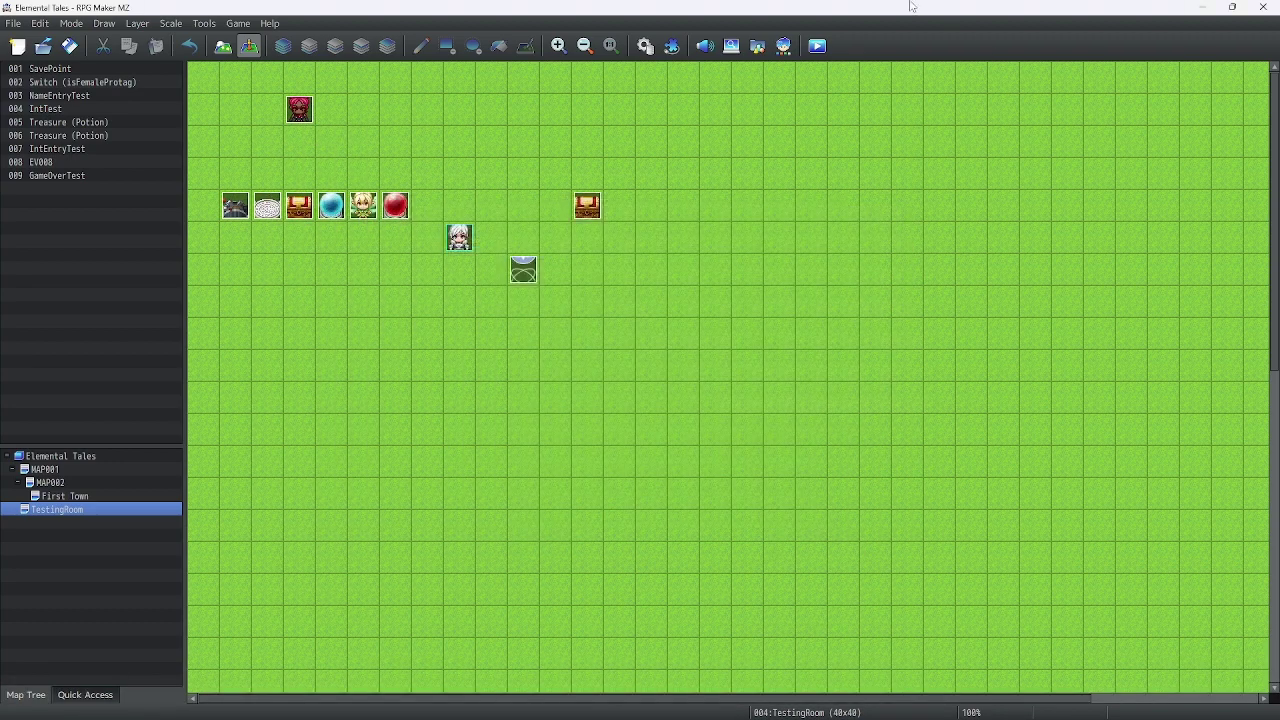
click(817, 46)
click(612, 385)
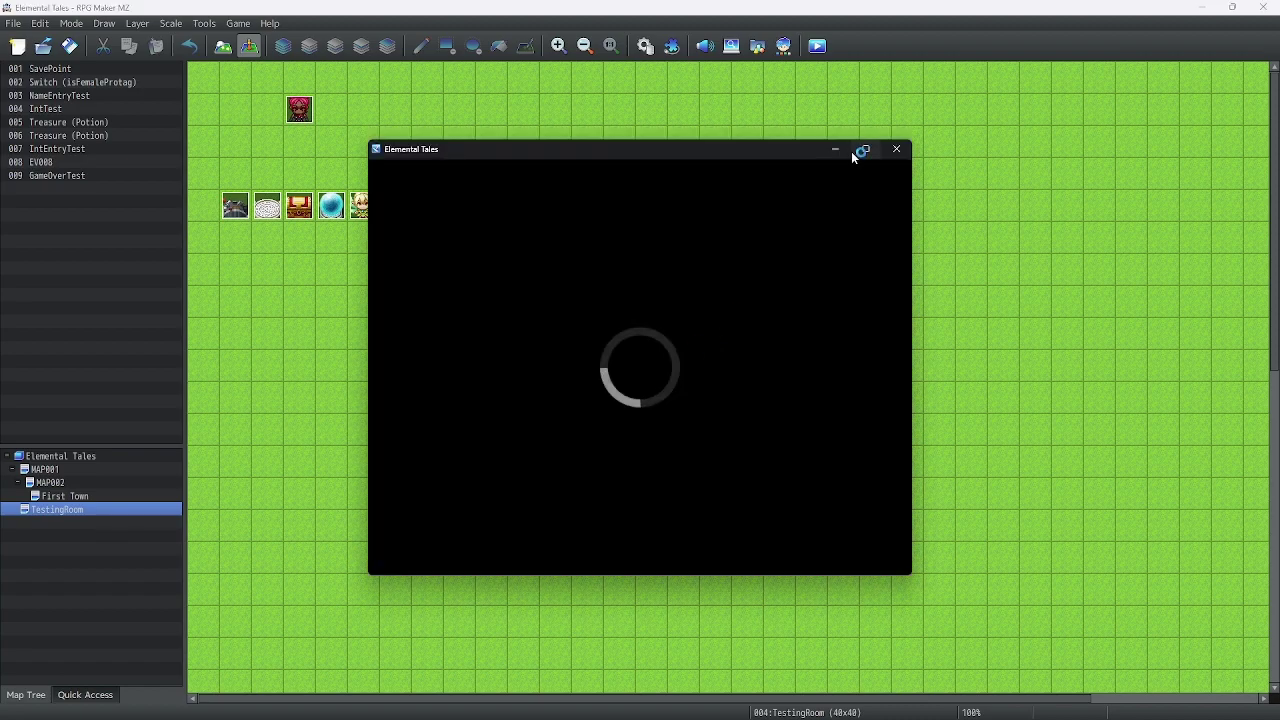
click(853, 151)
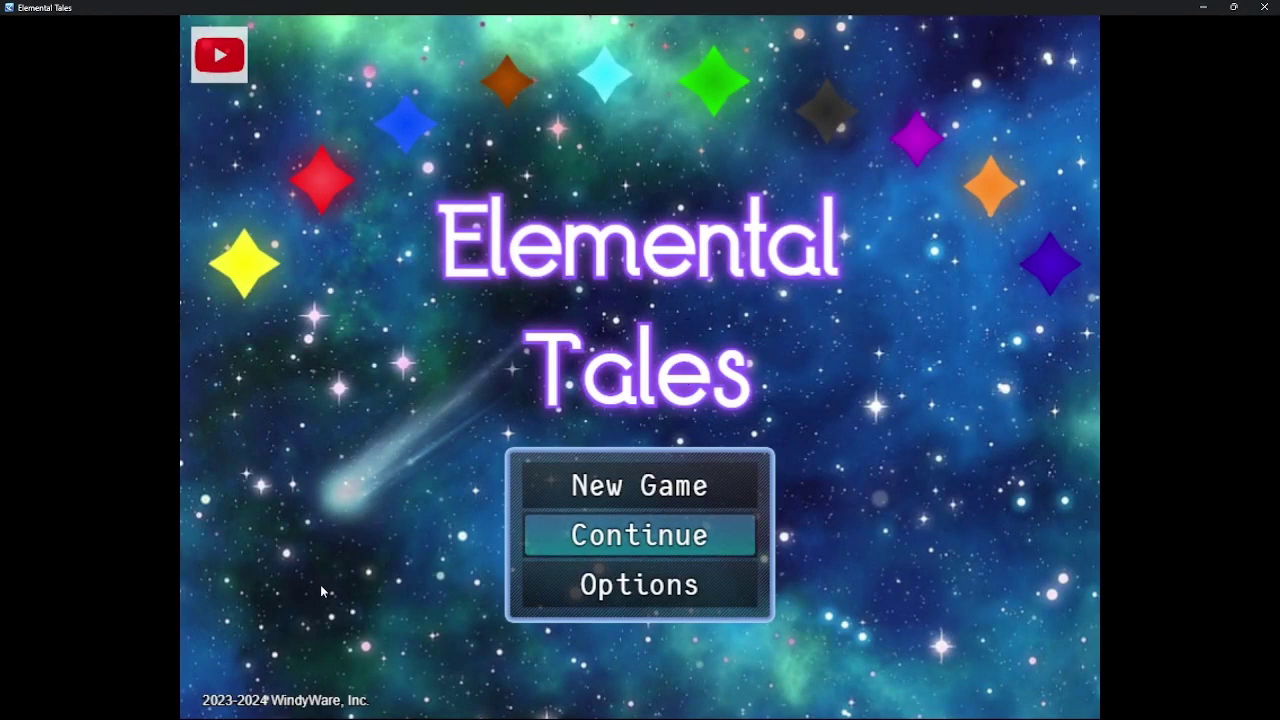
Click the title screen's YouTube button and confirm the channel page opens.
click(222, 66)
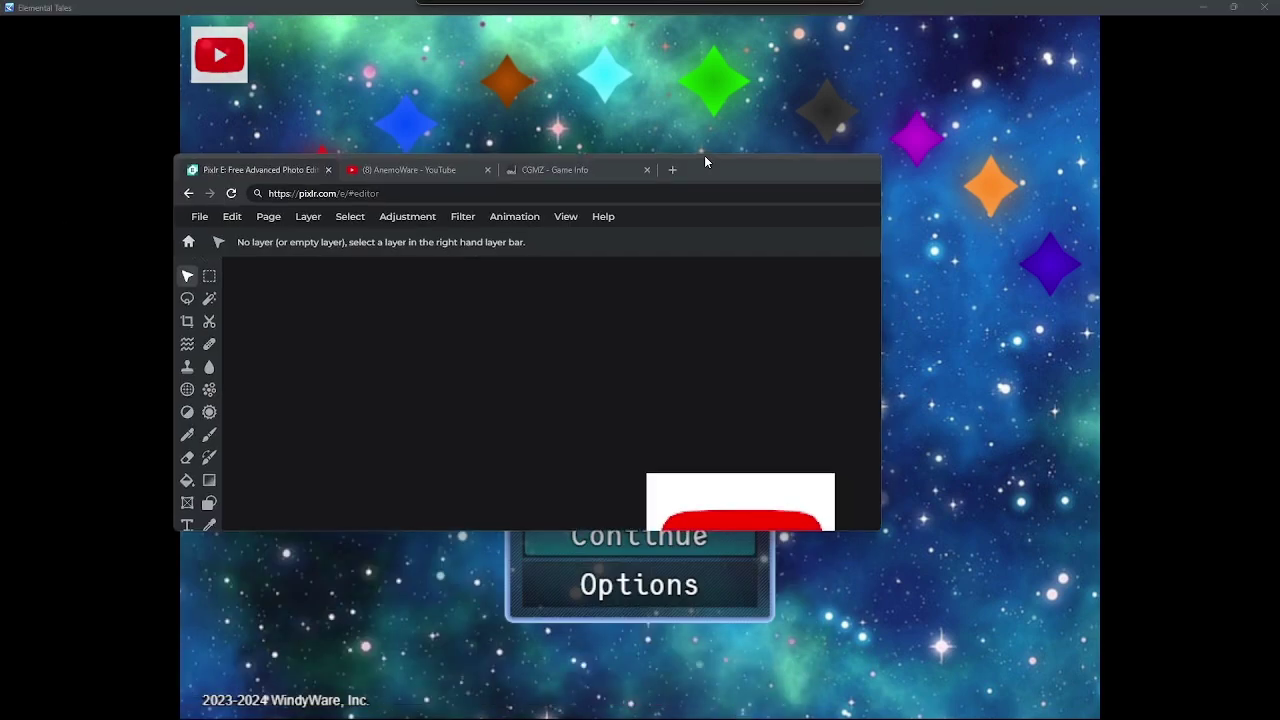
drag(704, 155, 740, 3)
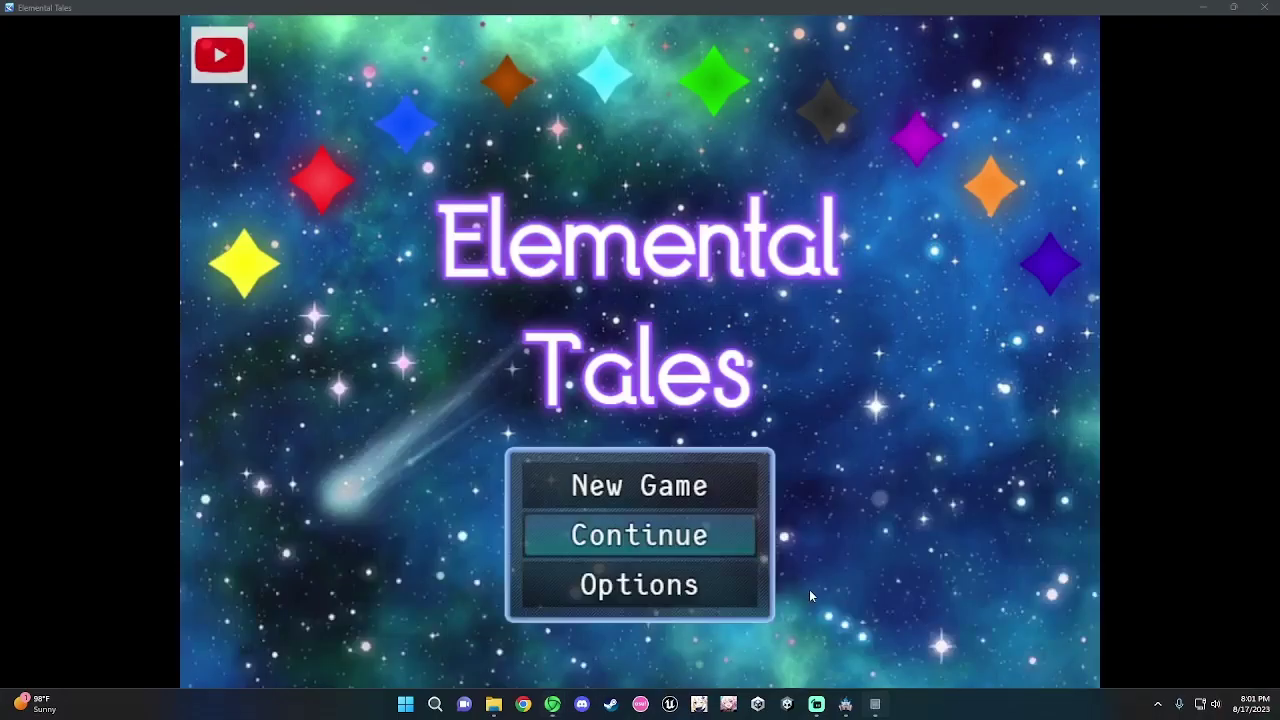
key(Up)
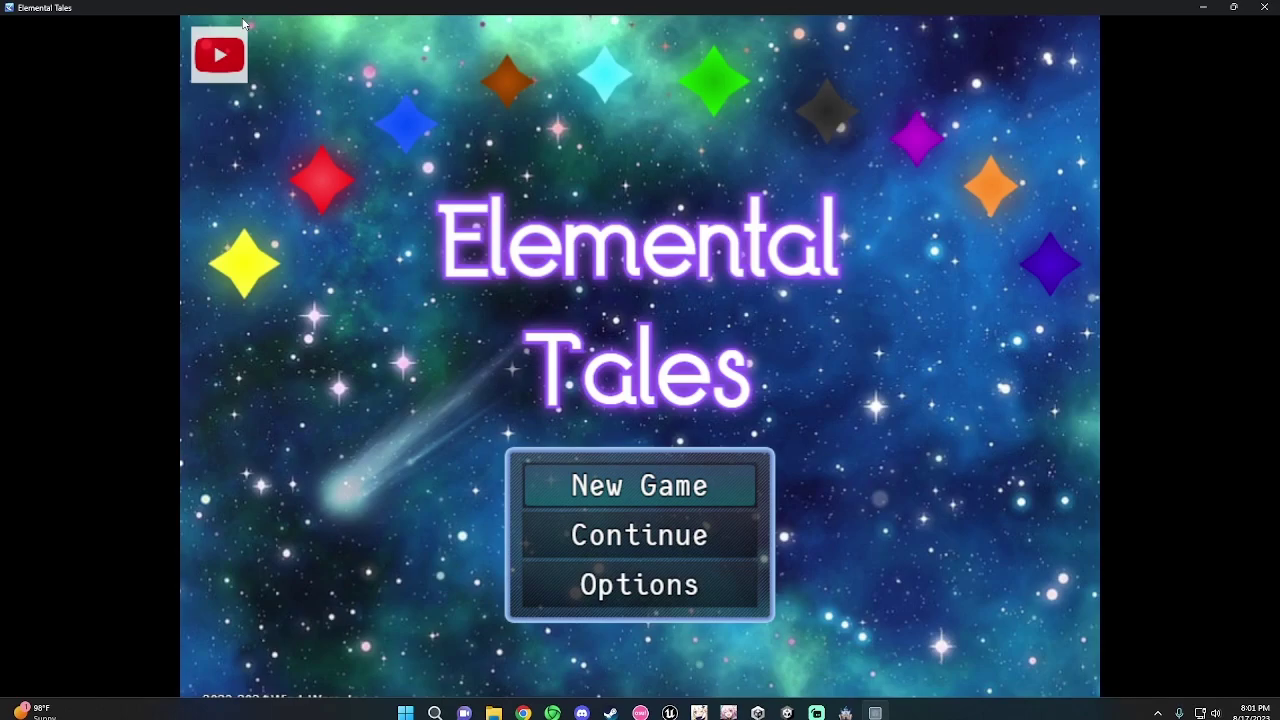
click(222, 66)
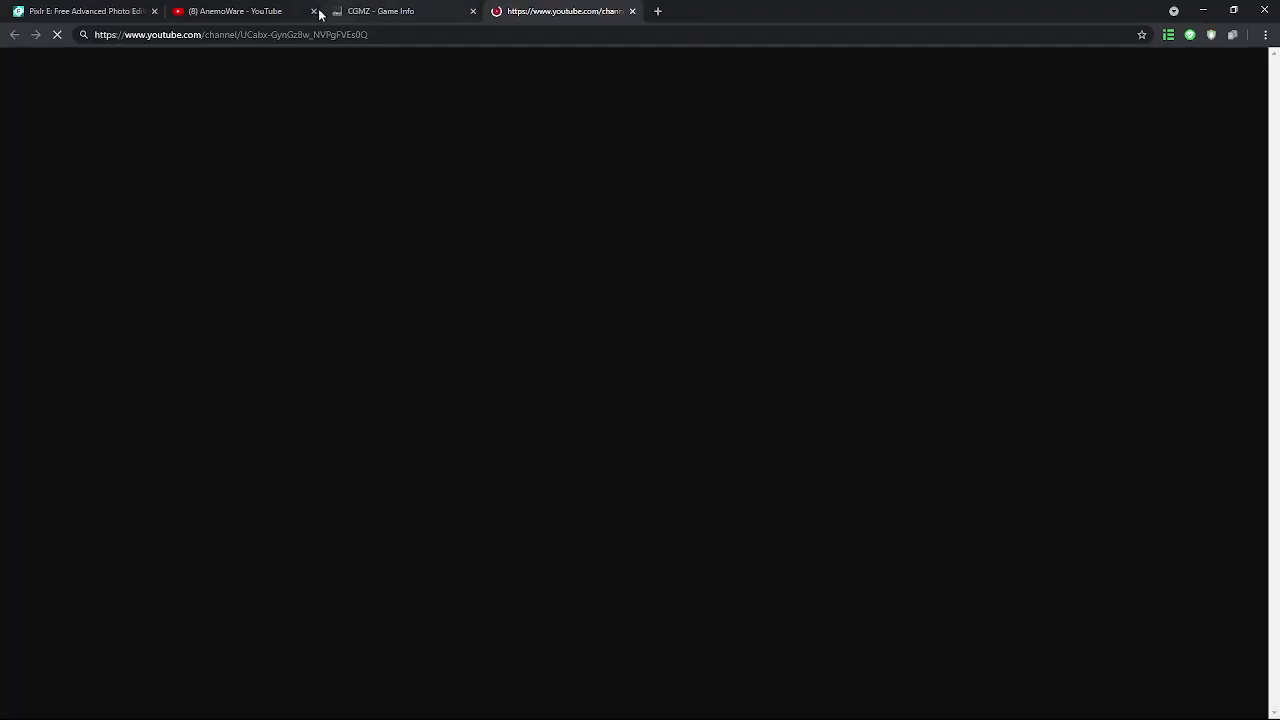
Close every browser tab and the playtest game window.
click(314, 11)
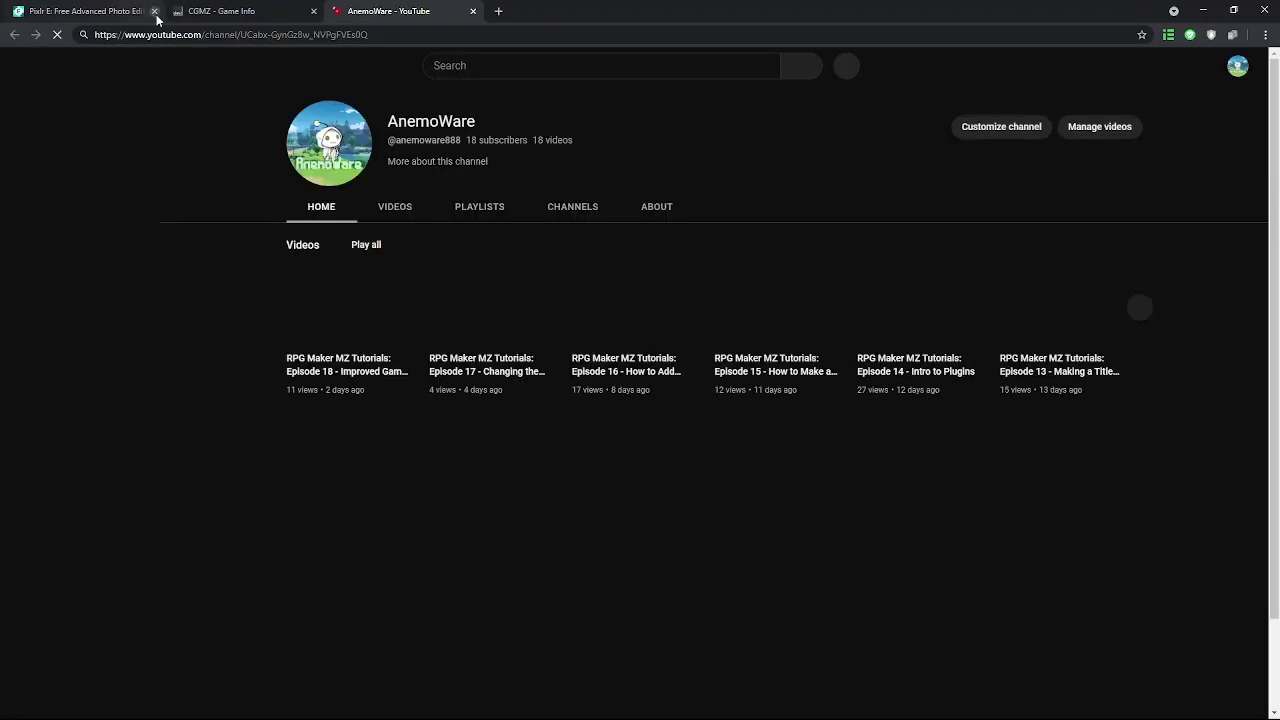
click(154, 11)
click(158, 11)
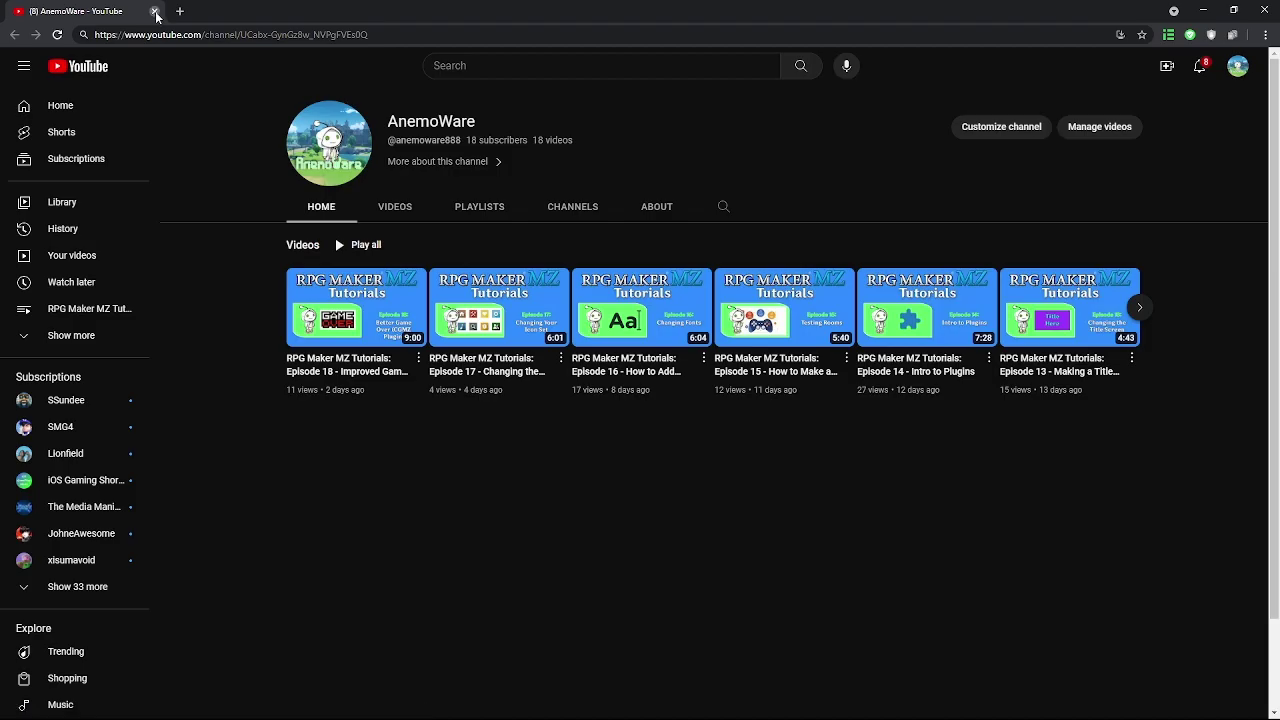
click(158, 11)
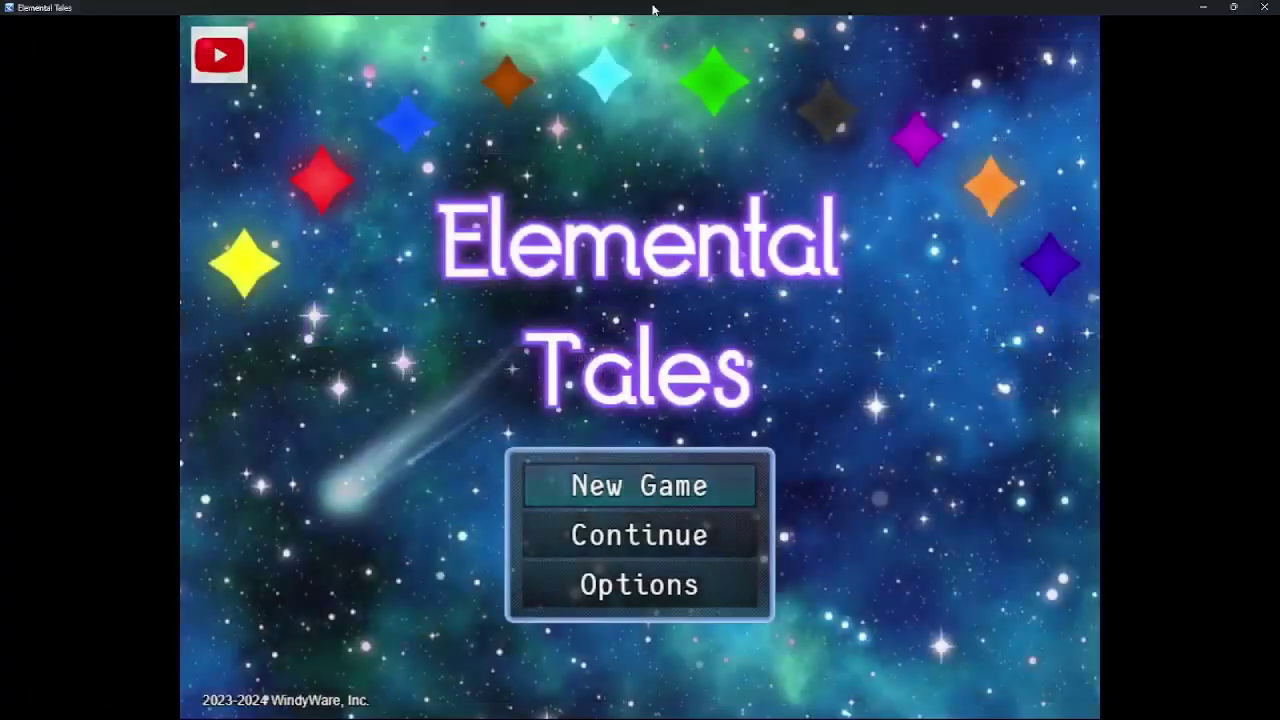
click(1262, 7)
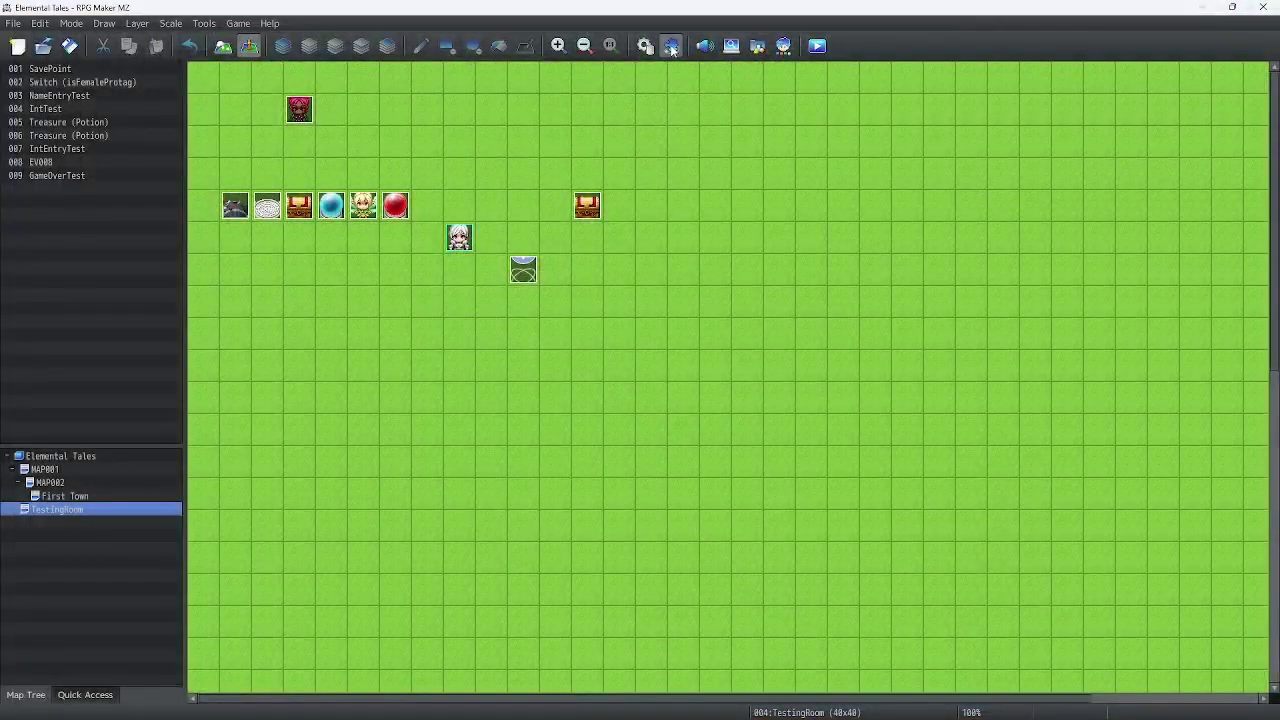
Raise the CGMZ_GameInfo Font Size from 12 to 20.
click(673, 46)
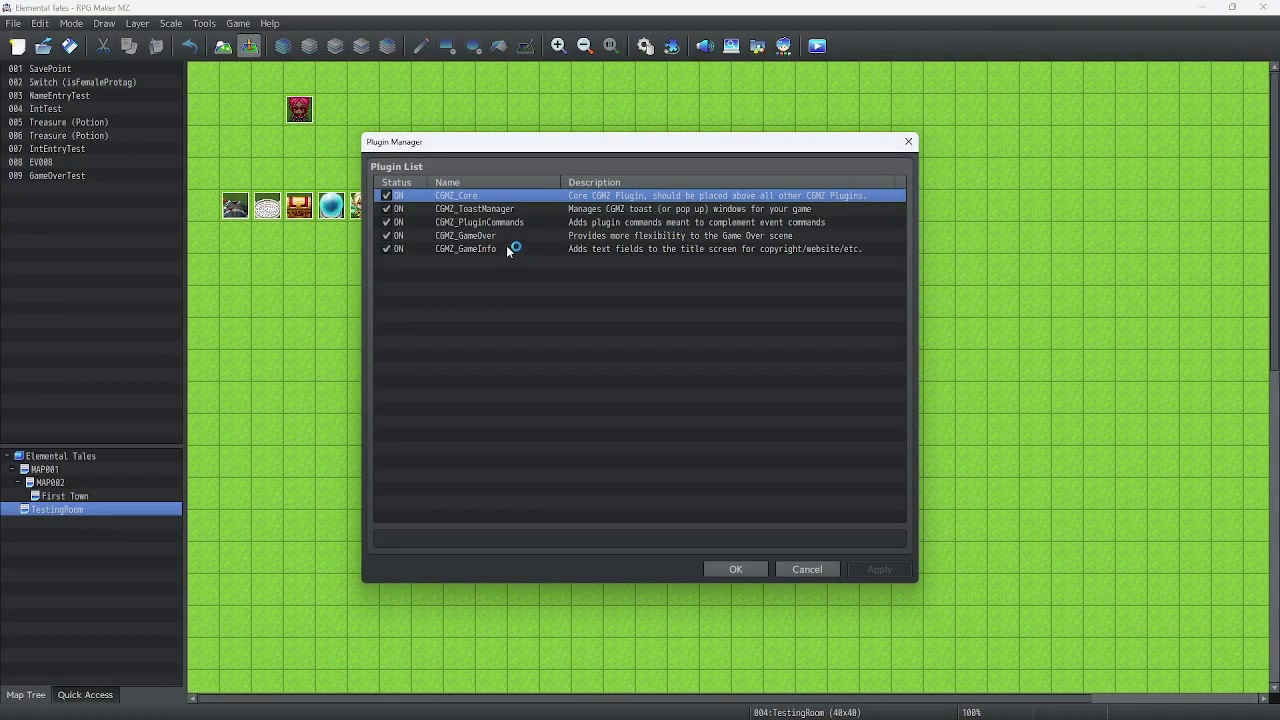
double_click(507, 249)
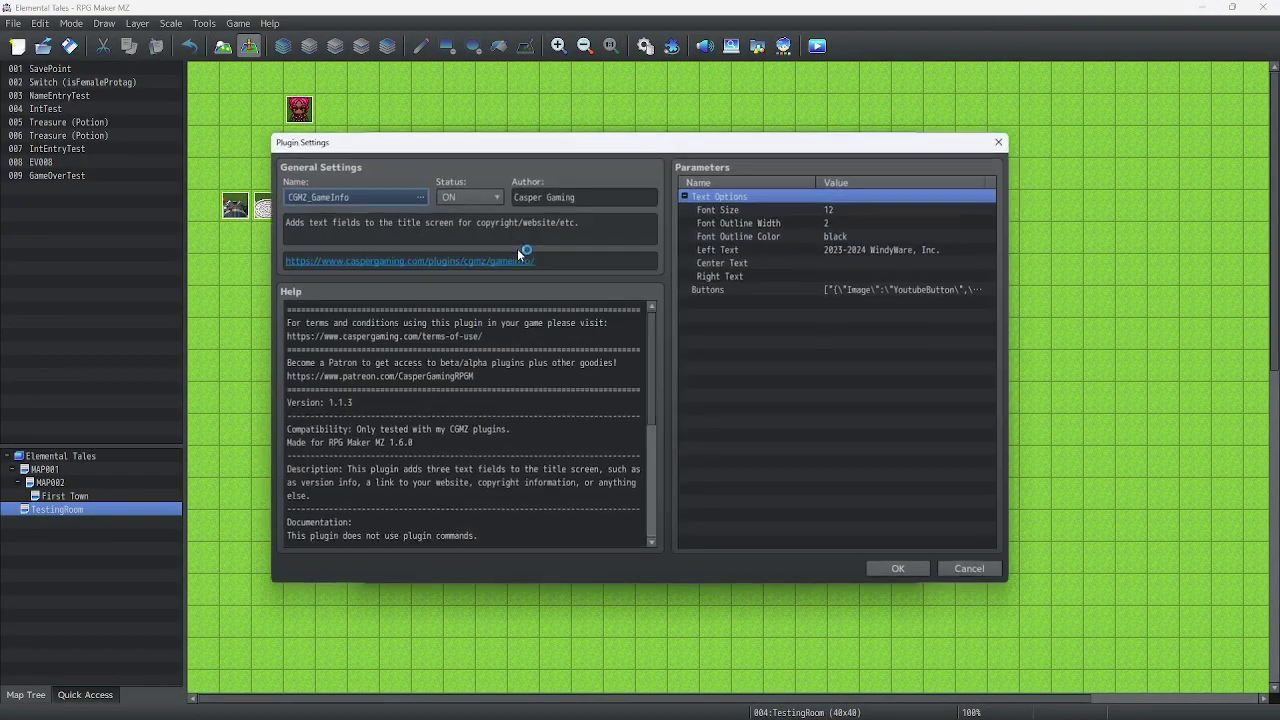
right_click(782, 195)
right_click(739, 212)
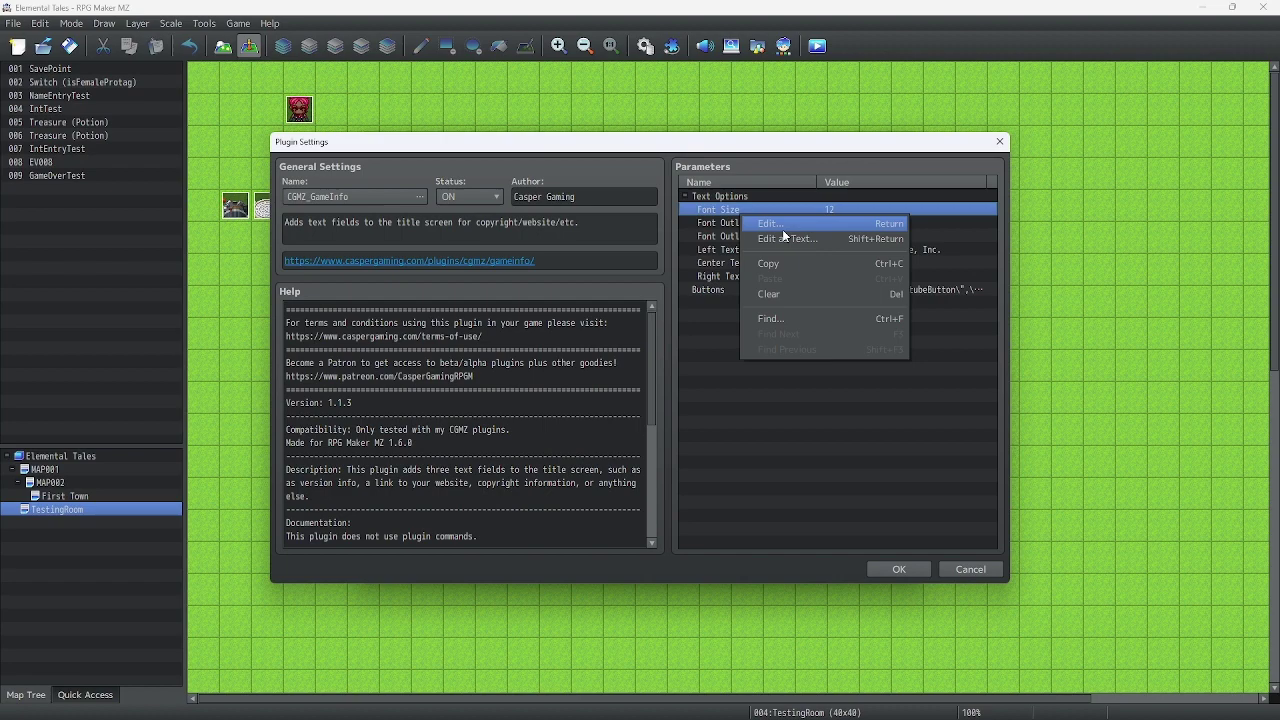
click(782, 229)
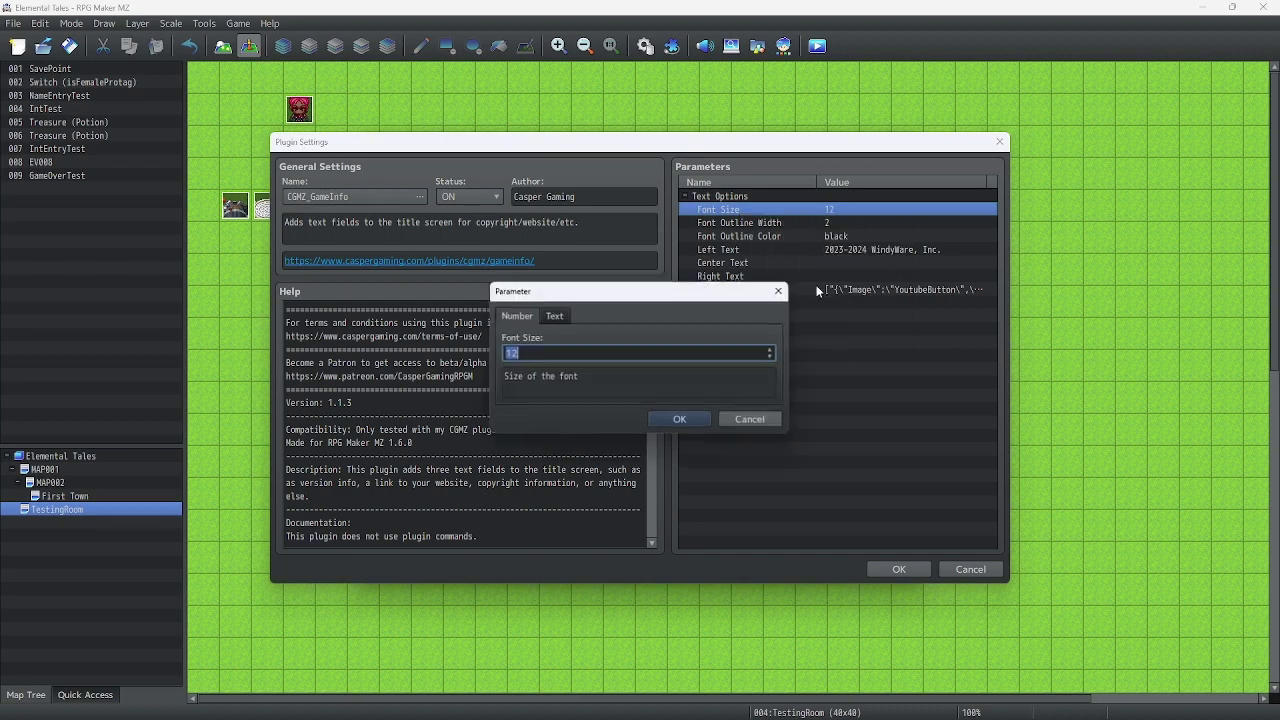
click(776, 348)
click(681, 420)
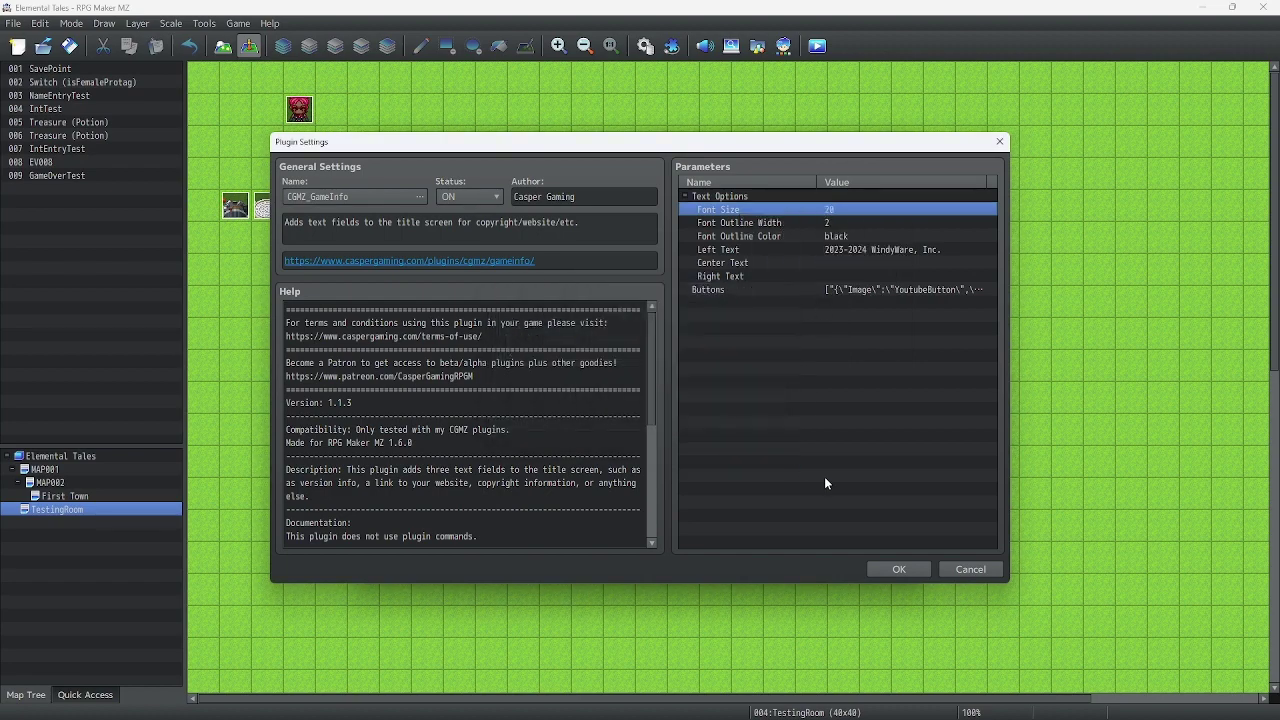
Apply the plugin settings, save the project, and start a new playtest.
click(899, 569)
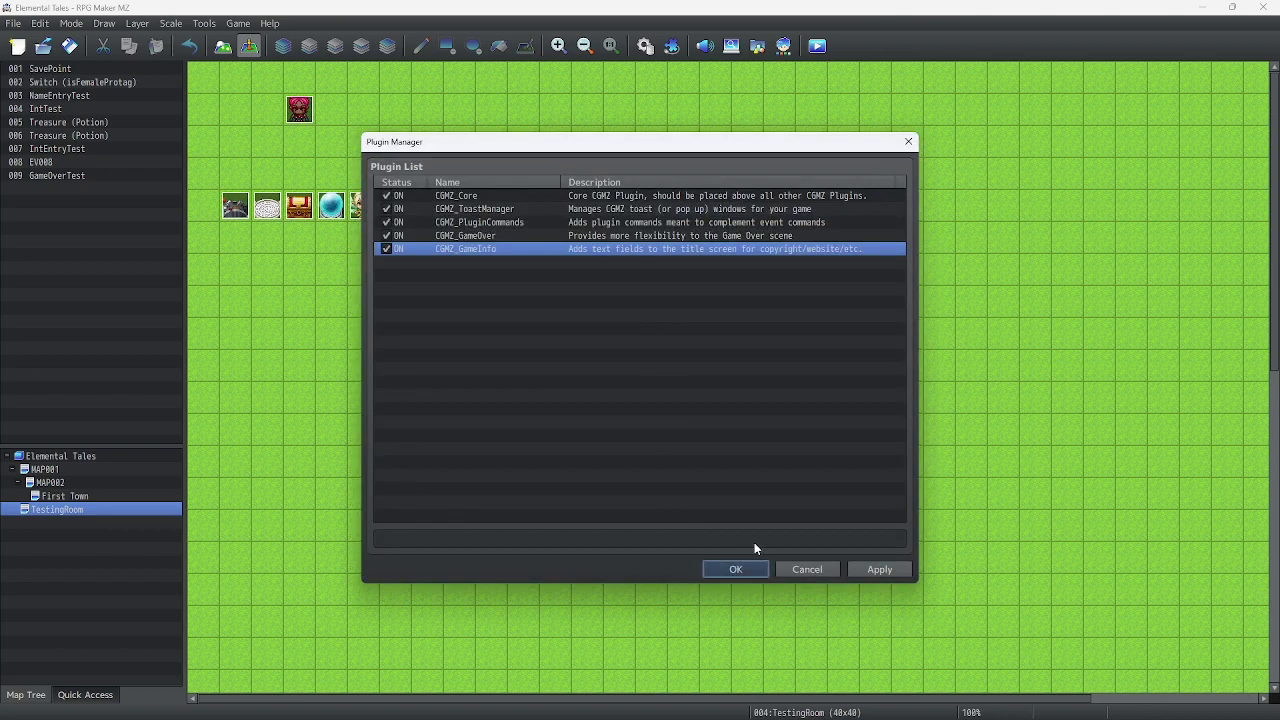
click(737, 566)
click(817, 46)
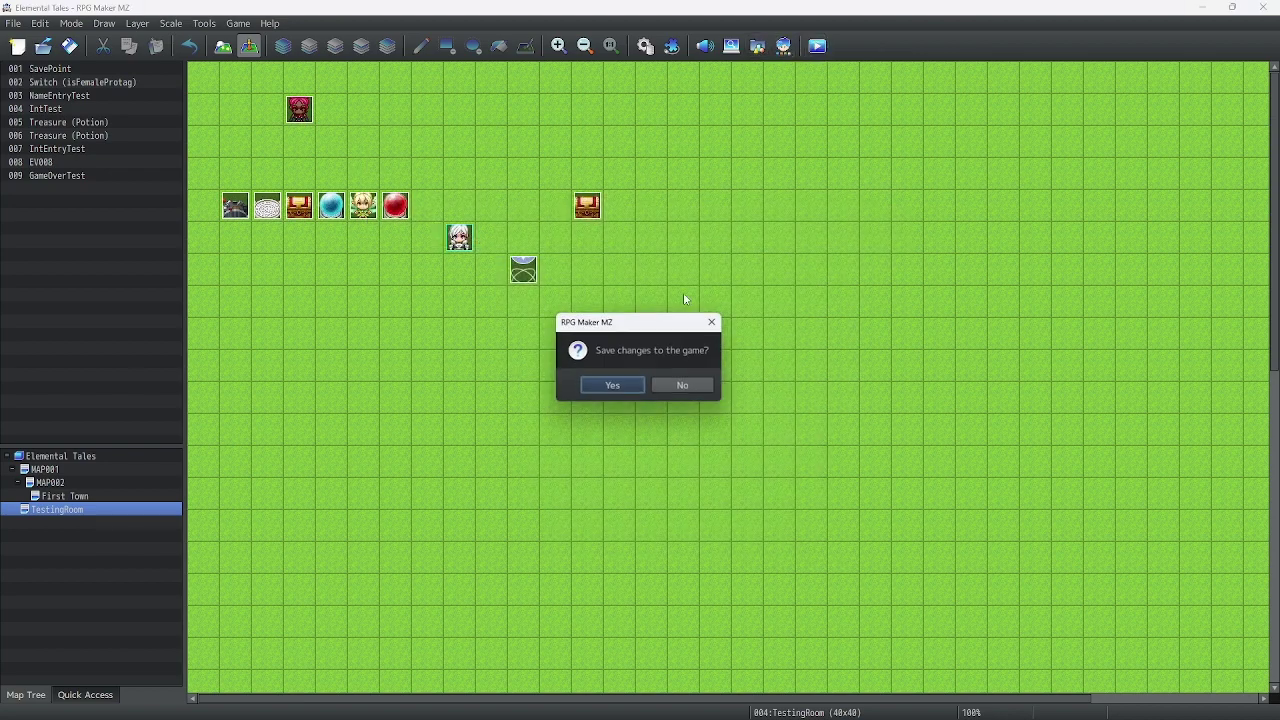
click(626, 387)
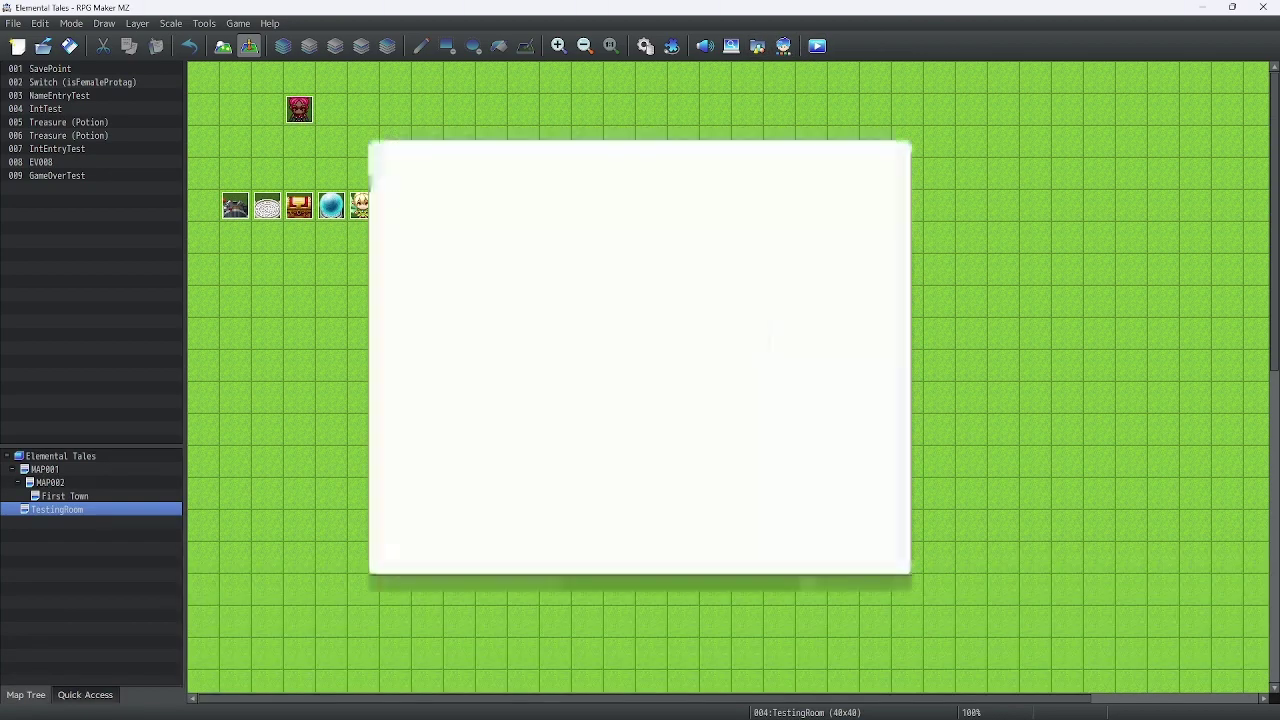
Maximize the playtest, check the enlarged '2023-2024 WindyWare, Inc.' line, then close the game.
click(860, 150)
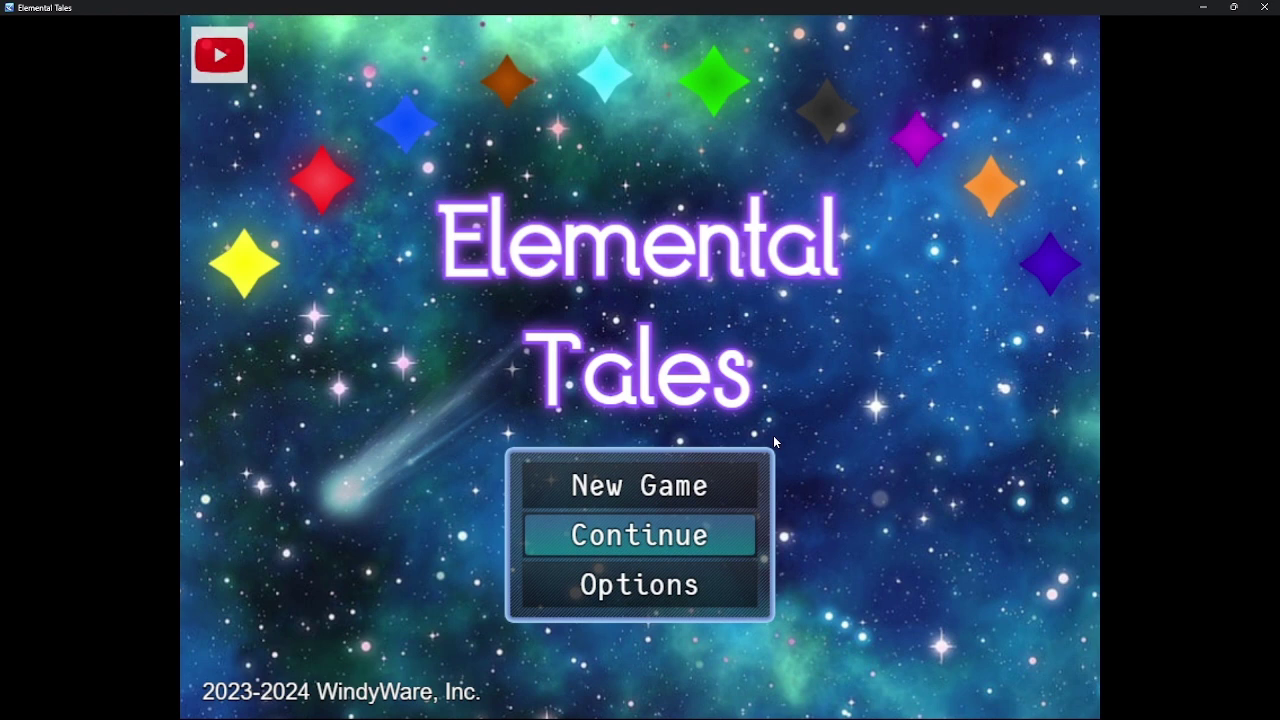
key(Down)
key(Up)
key(Up)
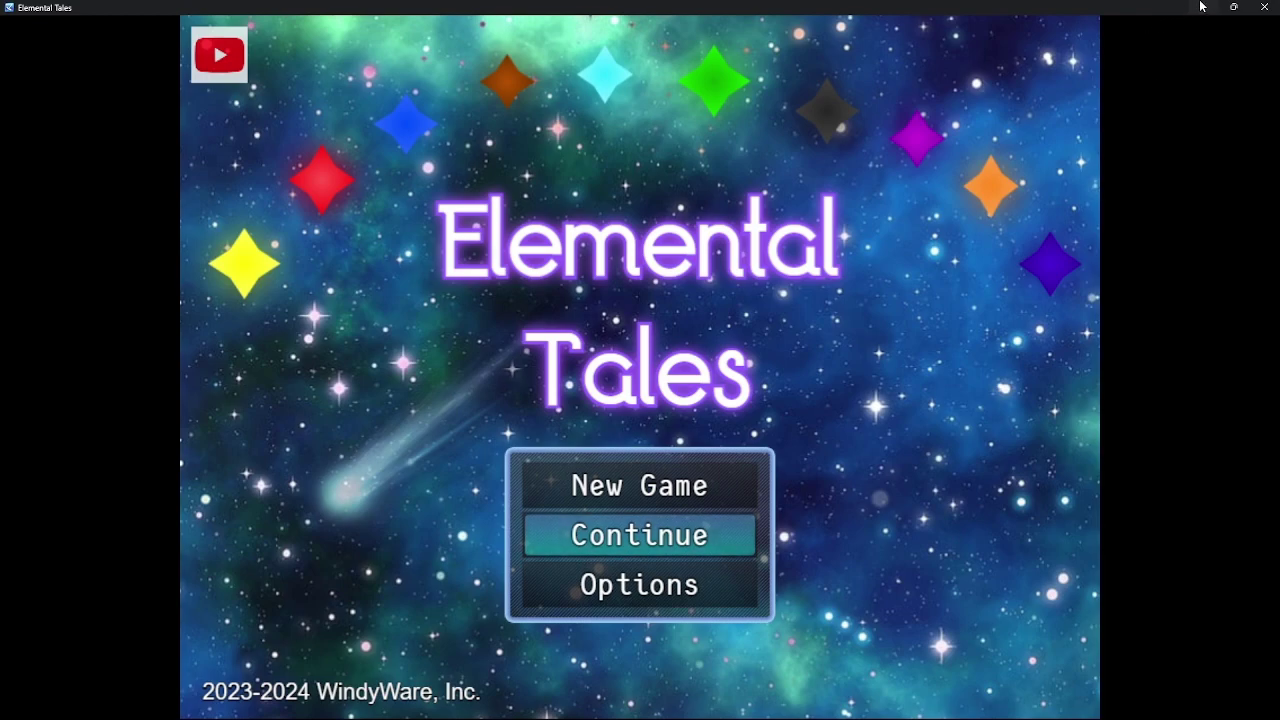
click(1265, 7)
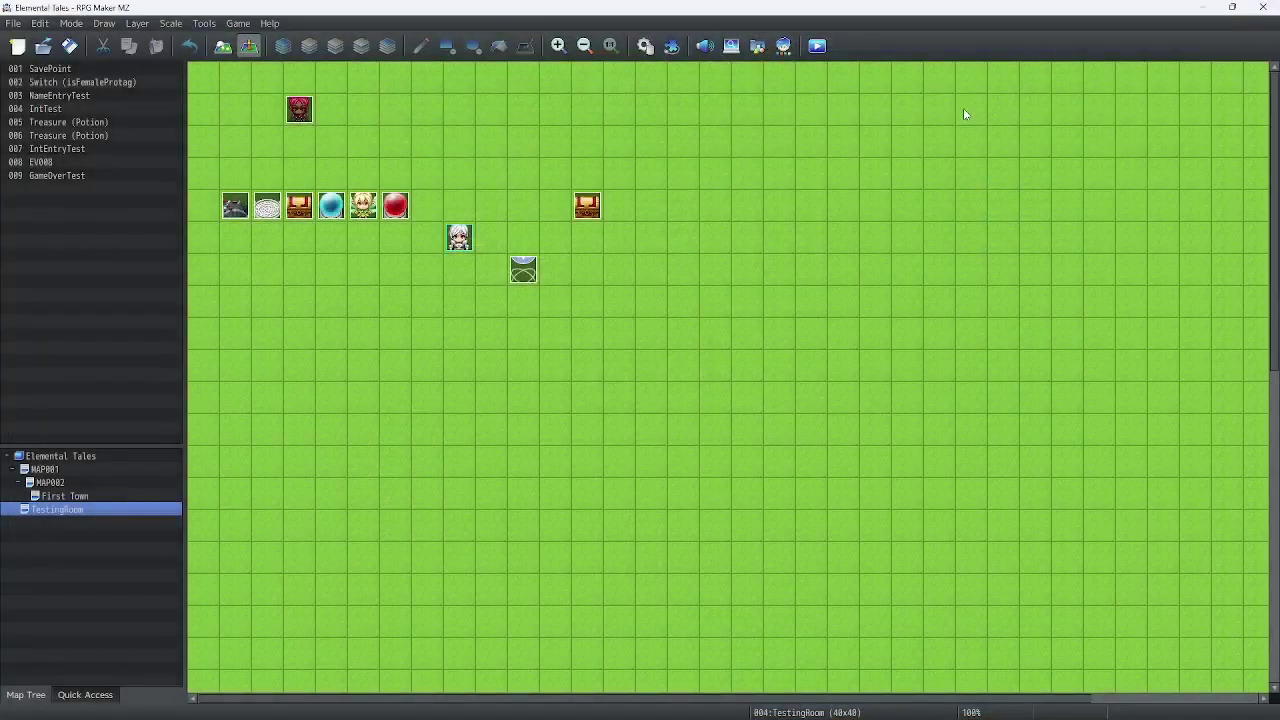